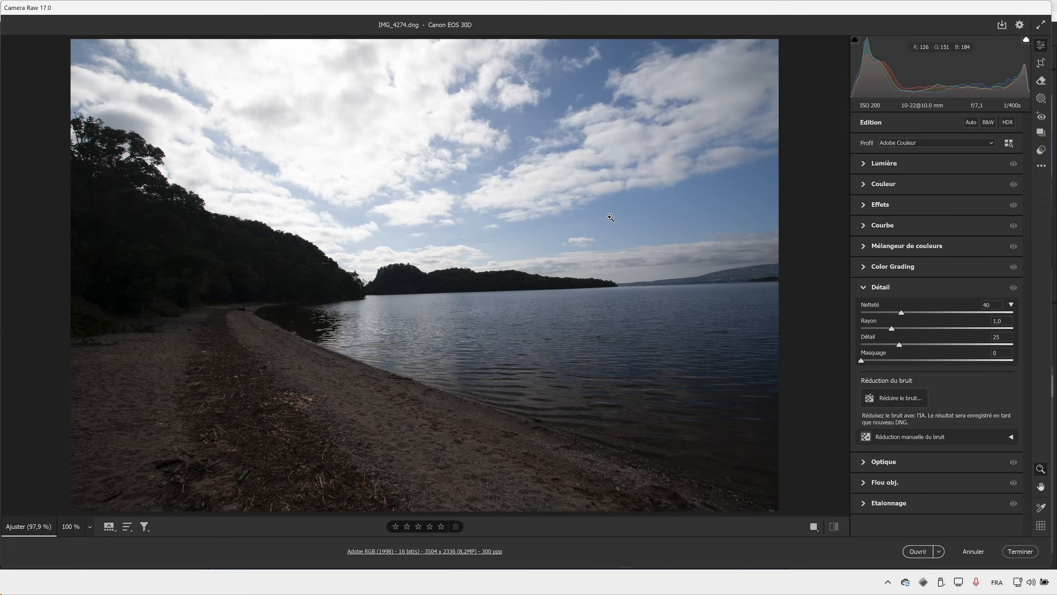
Look over the available profiles and the Courbe, Effets, Couleur and Lumière settings
{"action": "left_click", "coordinate": [922, 144]}
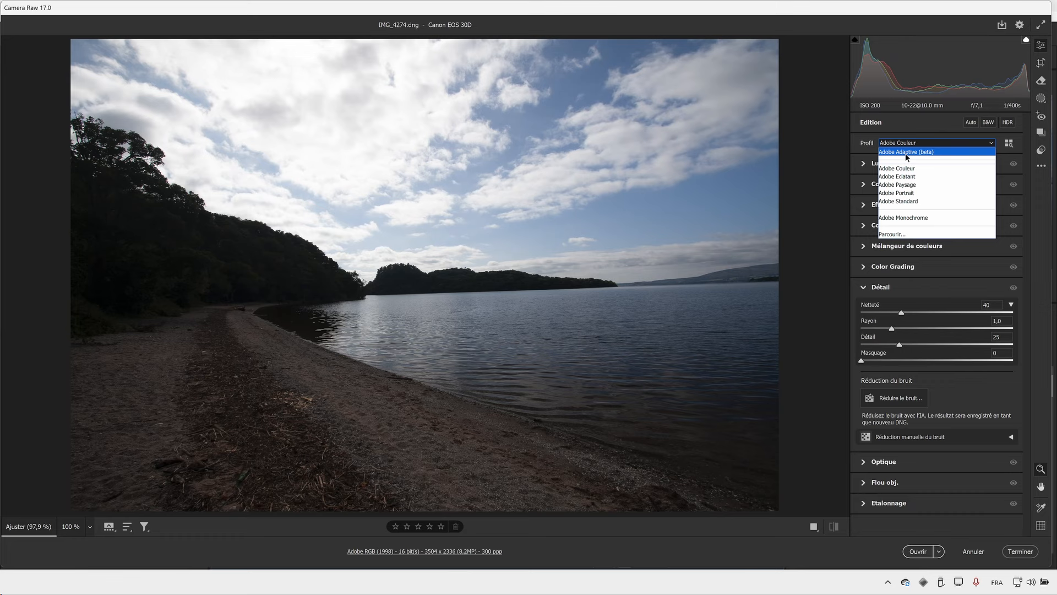
{"action": "left_click", "coordinate": [869, 142]}
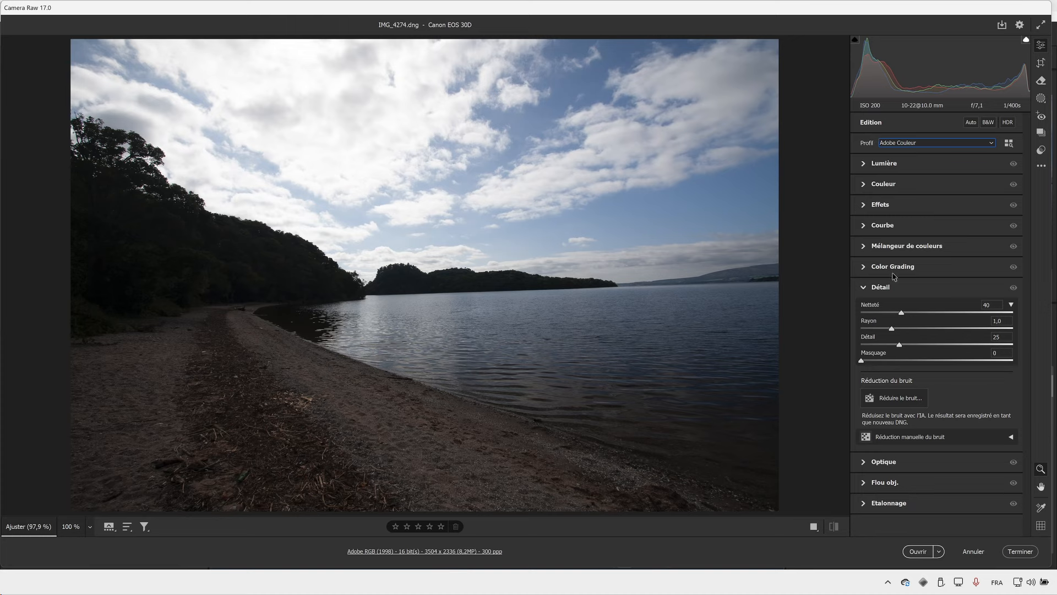
{"action": "left_click", "coordinate": [865, 240]}
{"action": "left_click", "coordinate": [866, 225]}
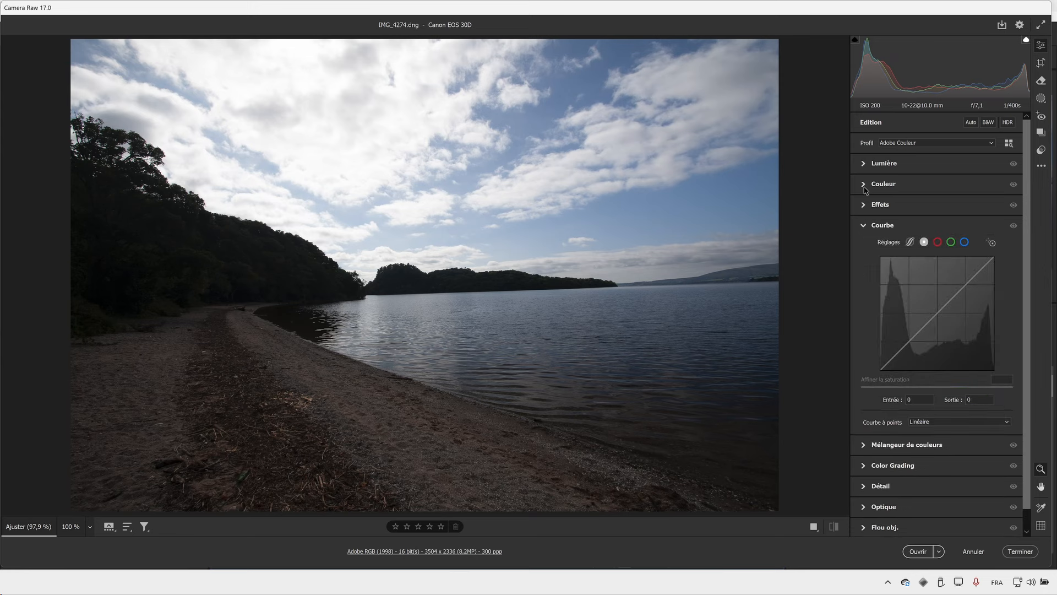
{"action": "left_click", "coordinate": [866, 205]}
{"action": "left_click", "coordinate": [876, 185]}
{"action": "left_click", "coordinate": [869, 164]}
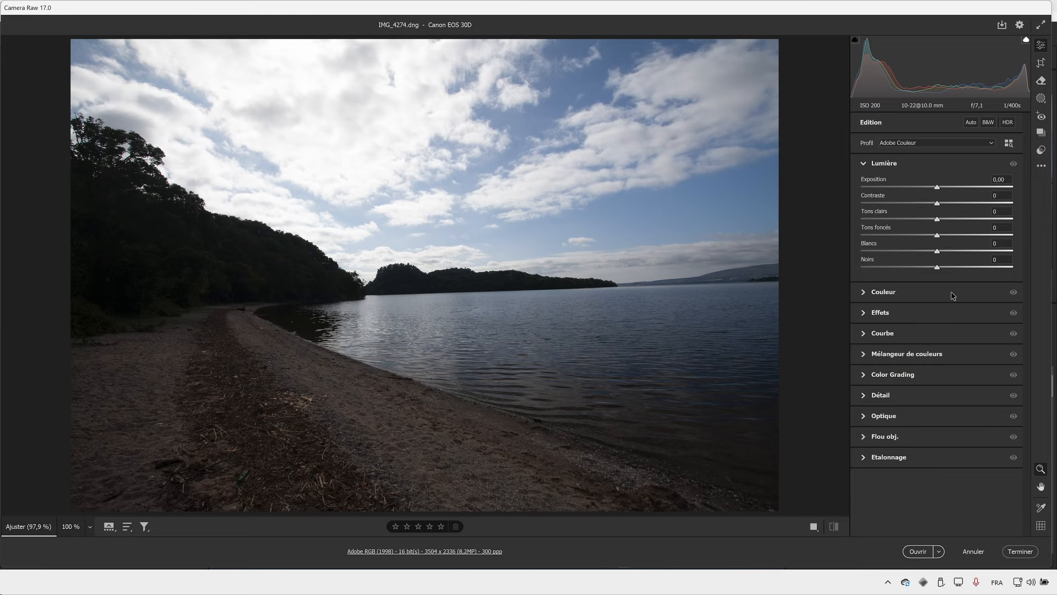
Try the Adobe Eclatant, Adobe Paysage, Adobe Couleur and Adobe Portrait profiles on the lake photo
{"action": "left_click", "coordinate": [932, 146]}
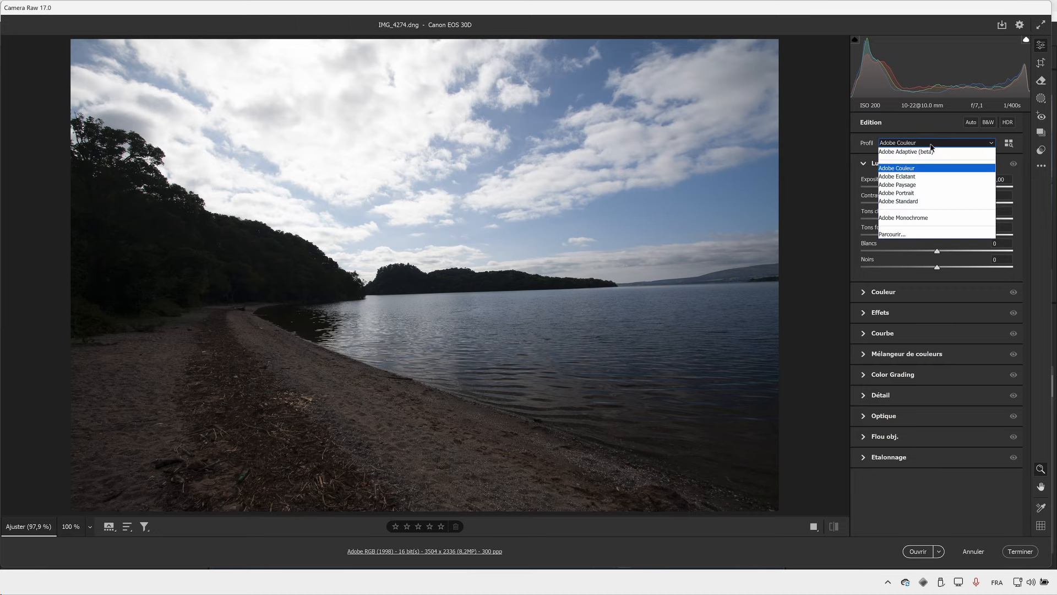
{"action": "left_click", "coordinate": [909, 176]}
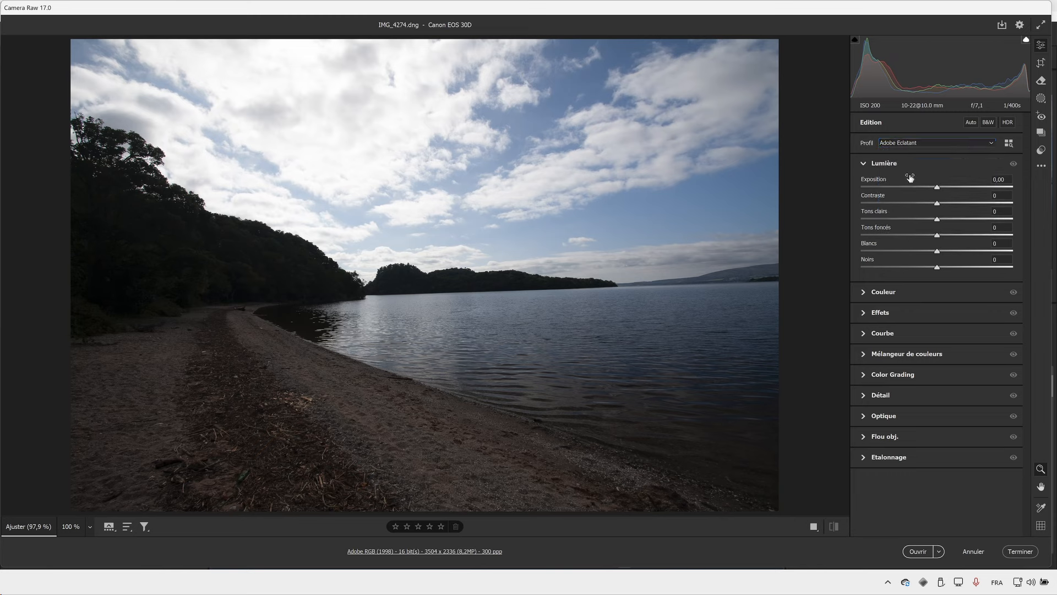
{"action": "left_click", "coordinate": [917, 144]}
{"action": "left_click", "coordinate": [921, 187]}
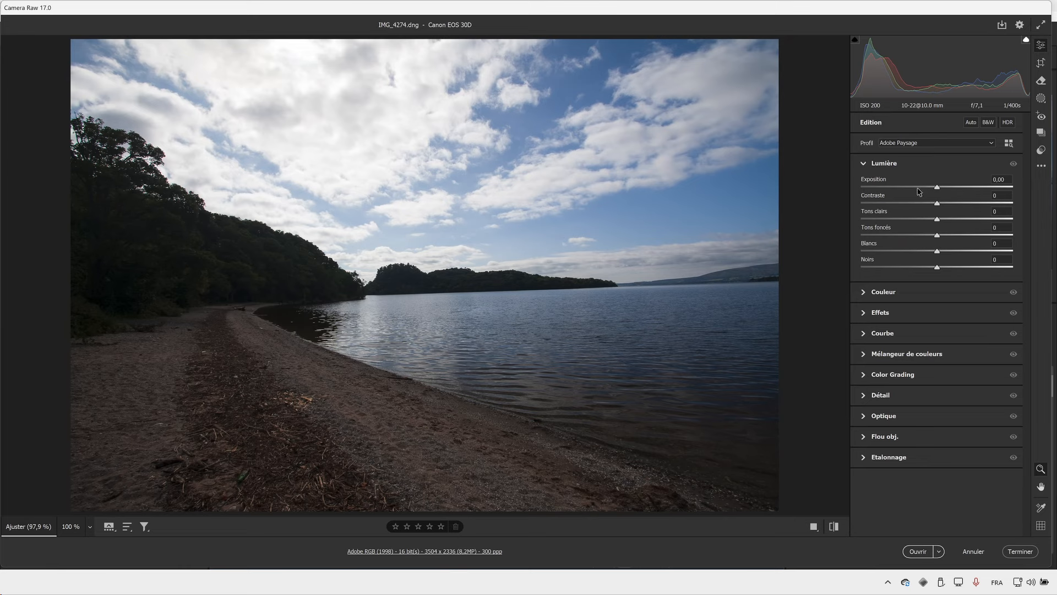
{"action": "left_click", "coordinate": [909, 146]}
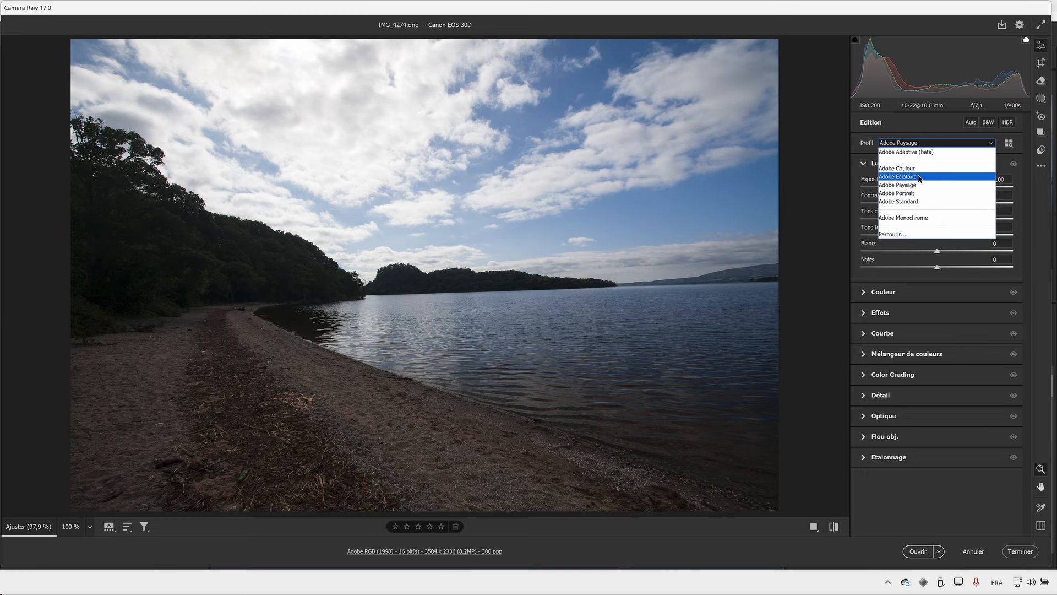
{"action": "left_click", "coordinate": [919, 178]}
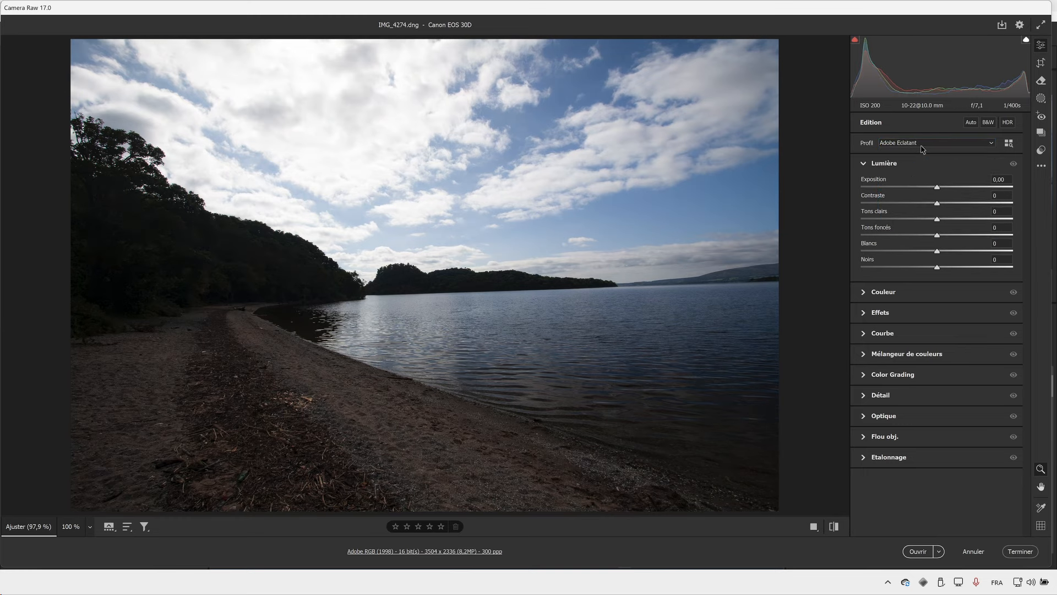
{"action": "left_click", "coordinate": [922, 144]}
{"action": "left_click", "coordinate": [919, 172]}
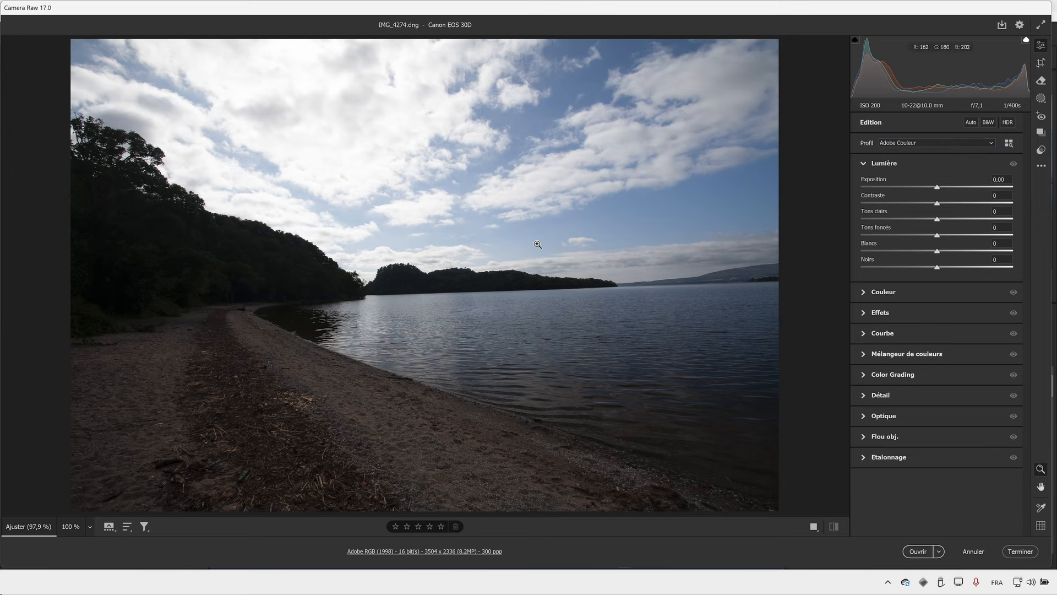
{"action": "left_click", "coordinate": [927, 144]}
{"action": "left_click", "coordinate": [921, 194]}
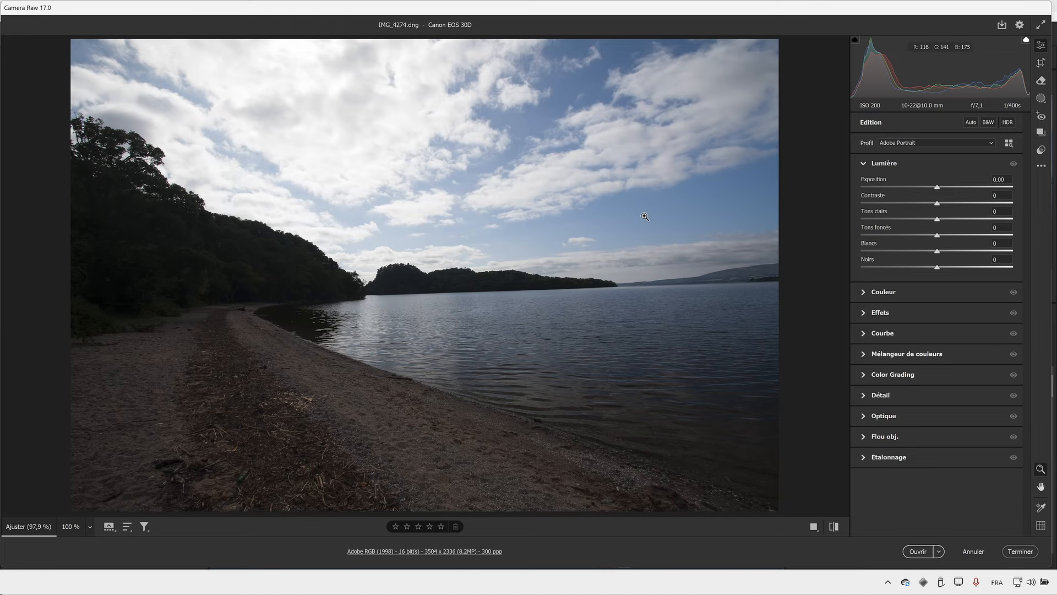
Apply the Adobe Adaptive (beta) profile to the lake photo
{"action": "left_click", "coordinate": [908, 146]}
{"action": "left_click", "coordinate": [907, 150]}
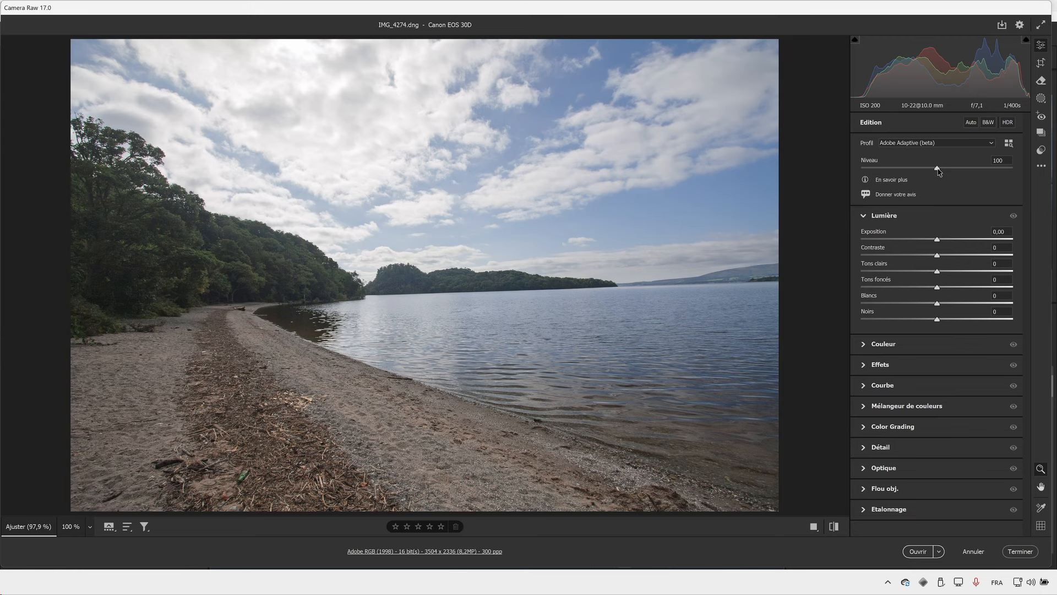
Try reduced Niveau values of 29, 48 and 62 for the adaptive profile, and return it to 100
{"action": "left_click_drag", "start_coordinate": [938, 170], "coordinate": [885, 174]}
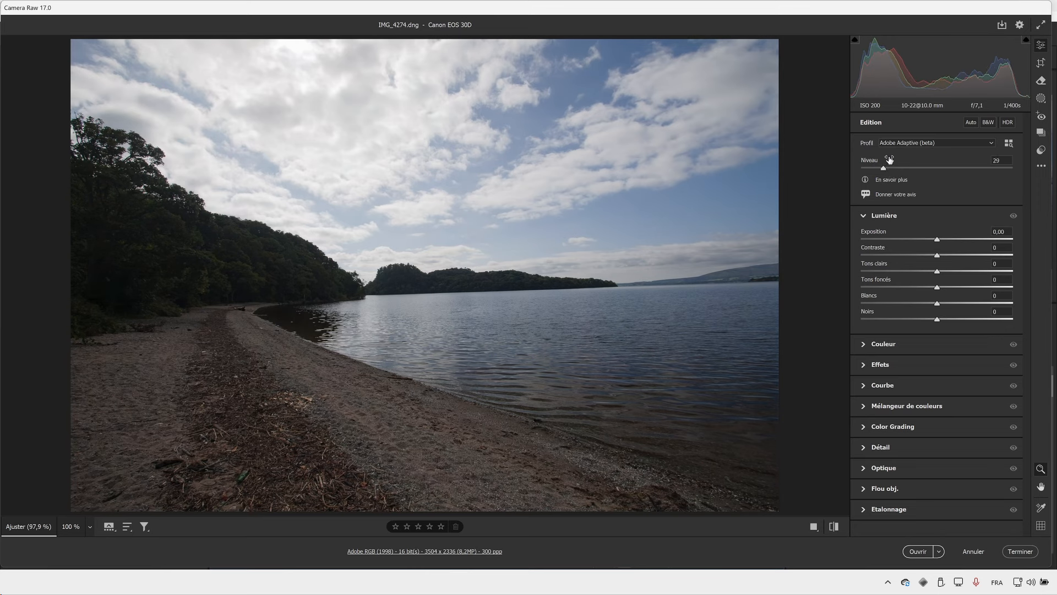
{"action": "left_click", "coordinate": [937, 144]}
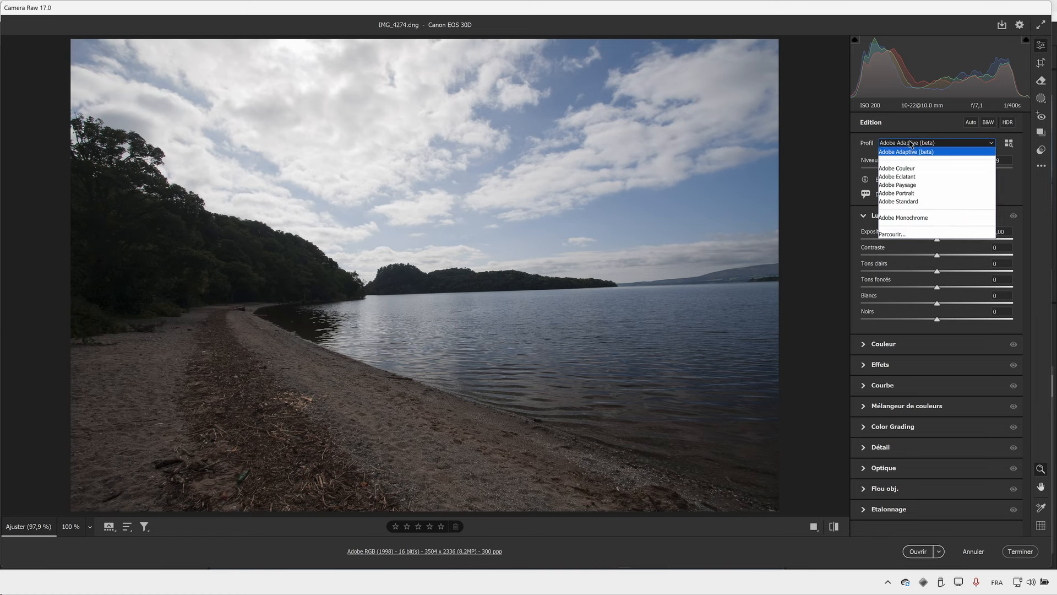
{"action": "left_click", "coordinate": [910, 144]}
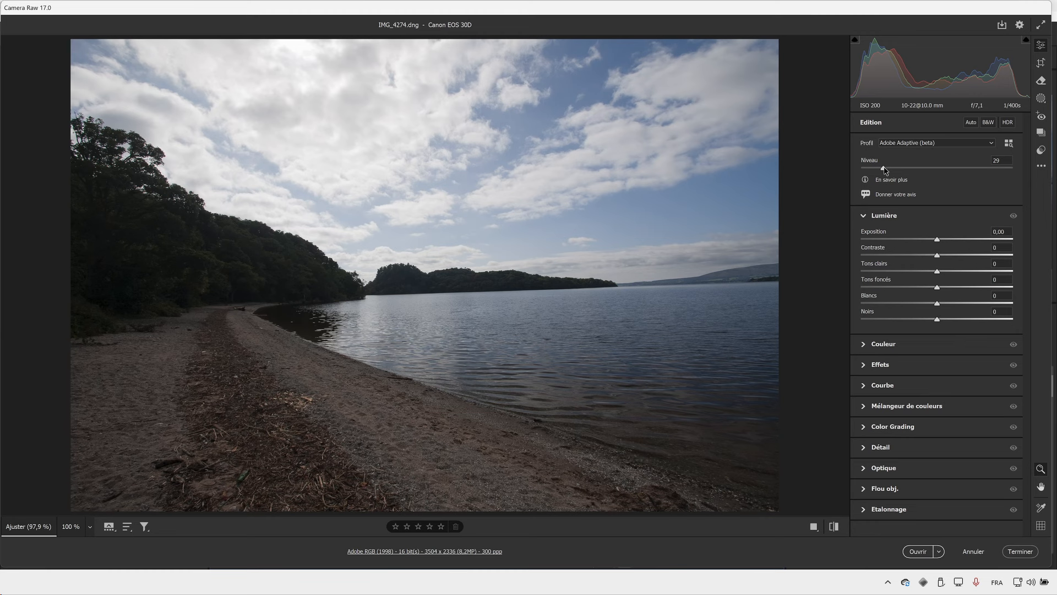
{"action": "left_click_drag", "start_coordinate": [885, 171], "coordinate": [896, 174]}
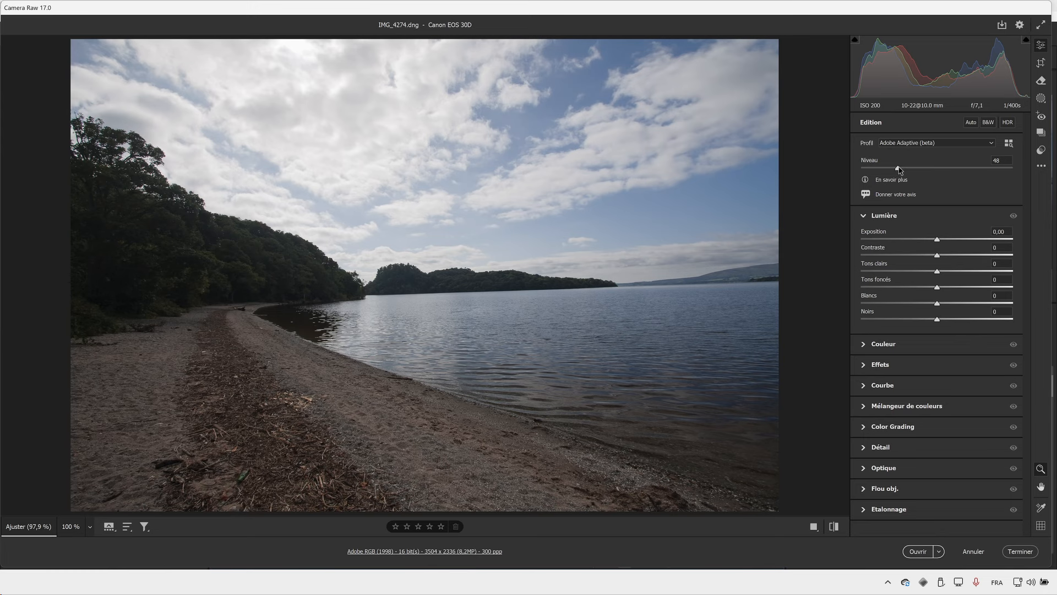
{"action": "mouse_move", "coordinate": [898, 168]}
{"action": "left_mouse_down"}
{"action": "mouse_move", "coordinate": [918, 168]}
{"action": "mouse_move", "coordinate": [909, 169]}
{"action": "left_mouse_up"}
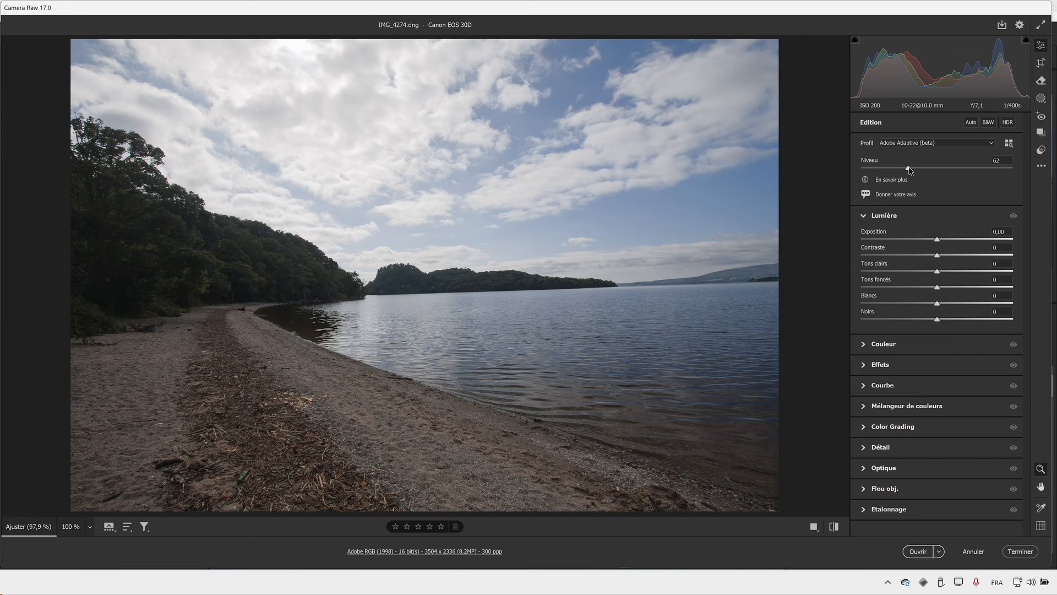
{"action": "left_click_drag", "start_coordinate": [909, 170], "coordinate": [937, 172]}
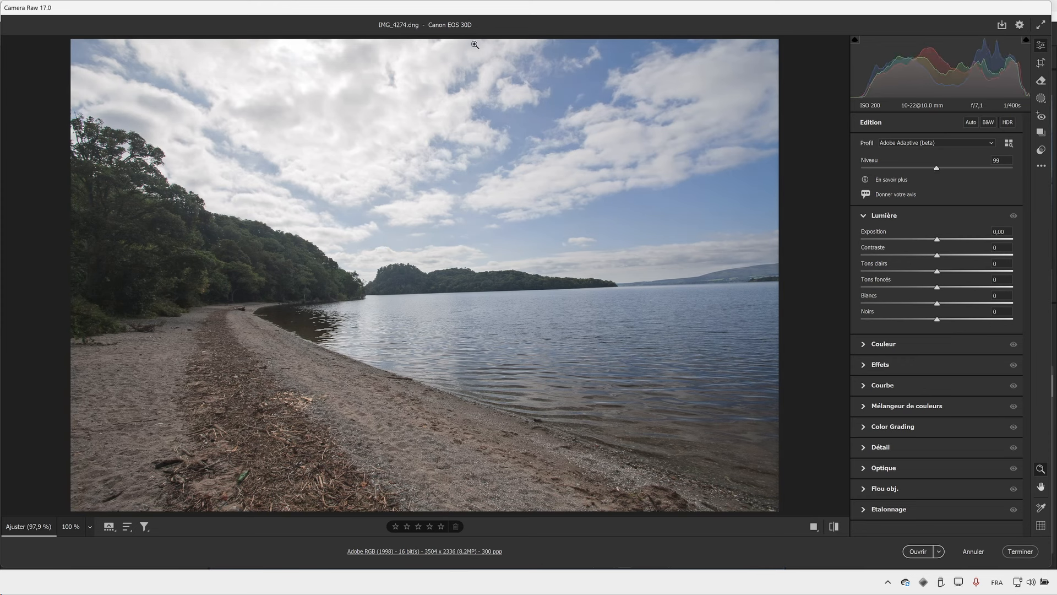
{"action": "left_click_drag", "start_coordinate": [935, 171], "coordinate": [939, 170]}
Preview AI noise reduction on the trees with a Quantité of 86, without applying it
{"action": "left_click_drag", "start_coordinate": [102, 250], "coordinate": [184, 258]}
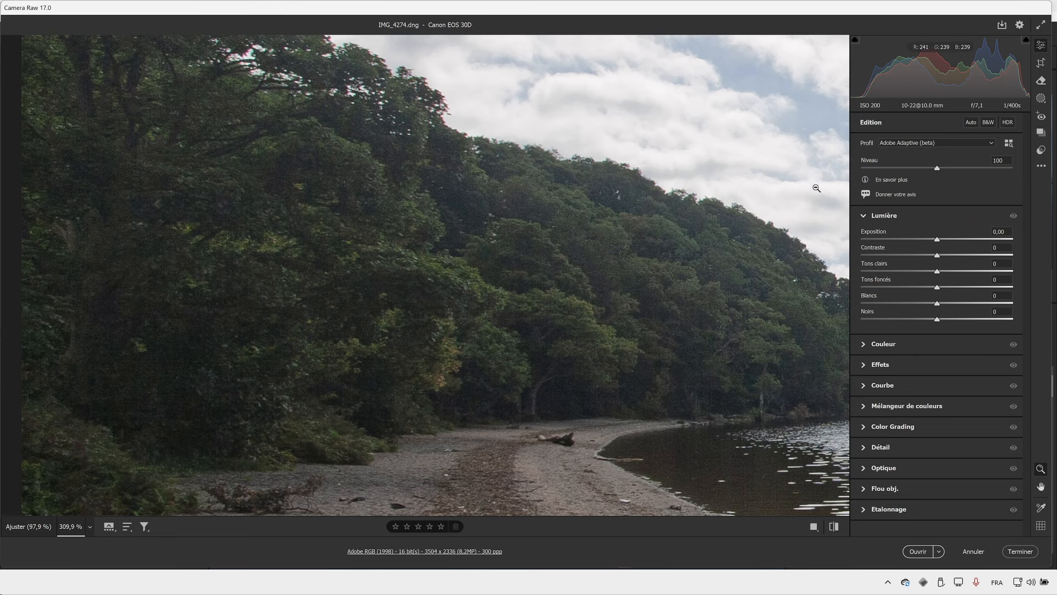
{"action": "left_click", "coordinate": [865, 366]}
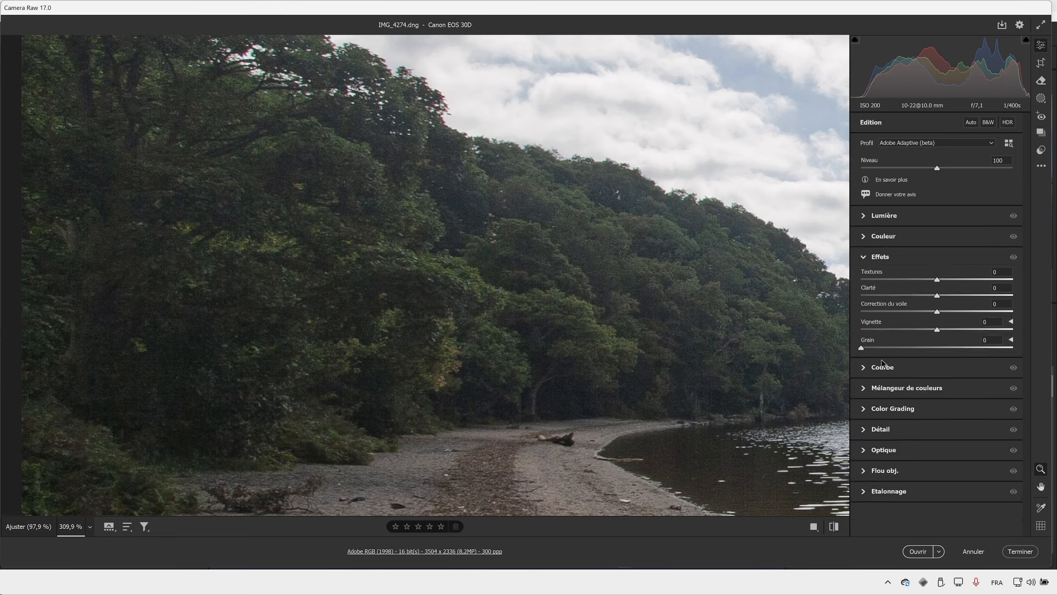
{"action": "left_click", "coordinate": [869, 429]}
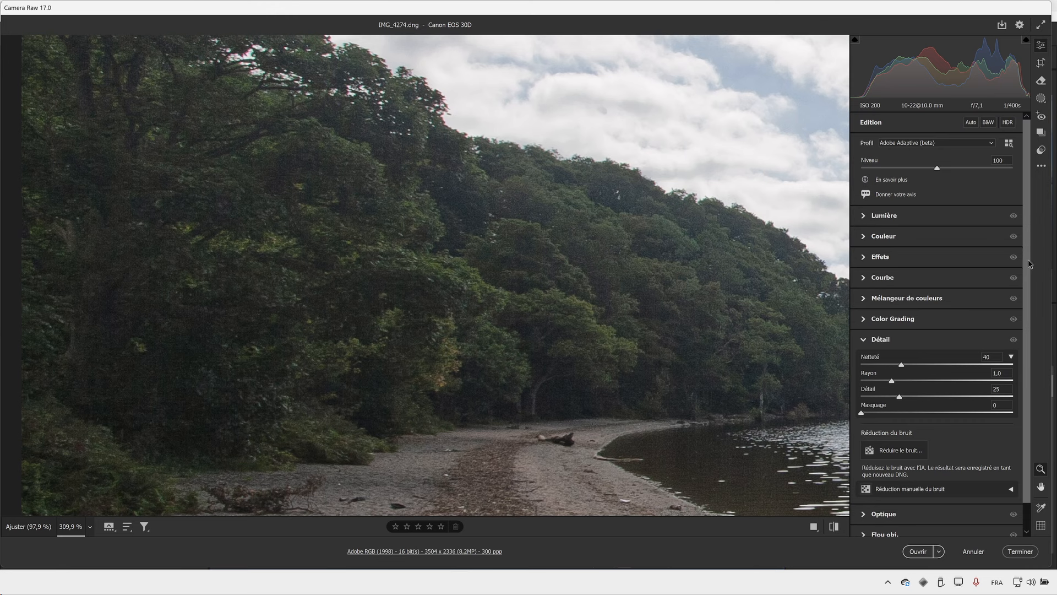
{"action": "left_click_drag", "start_coordinate": [1027, 266], "coordinate": [1024, 292]}
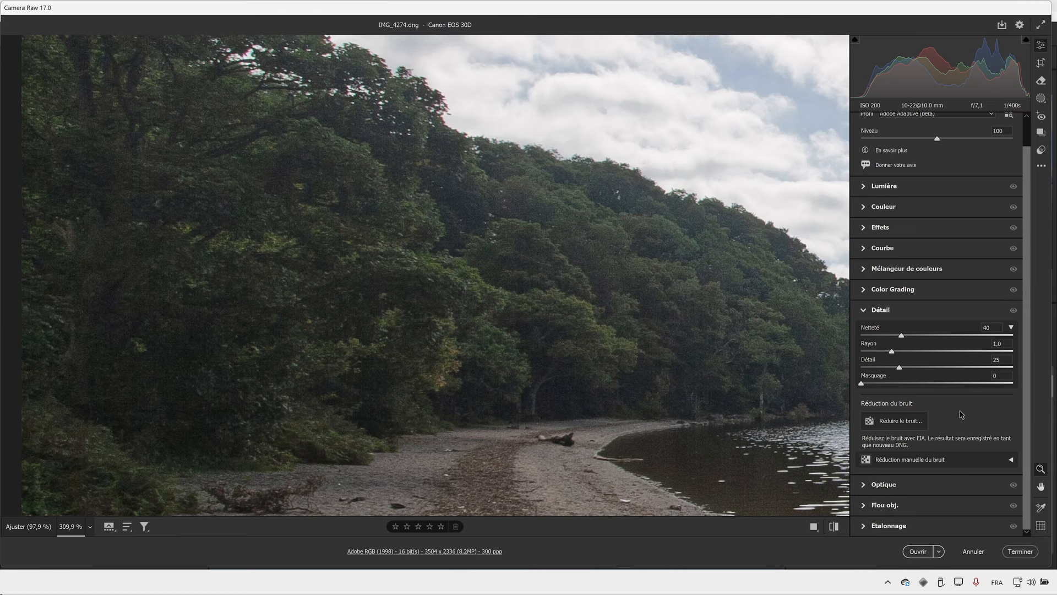
{"action": "left_click", "coordinate": [920, 422]}
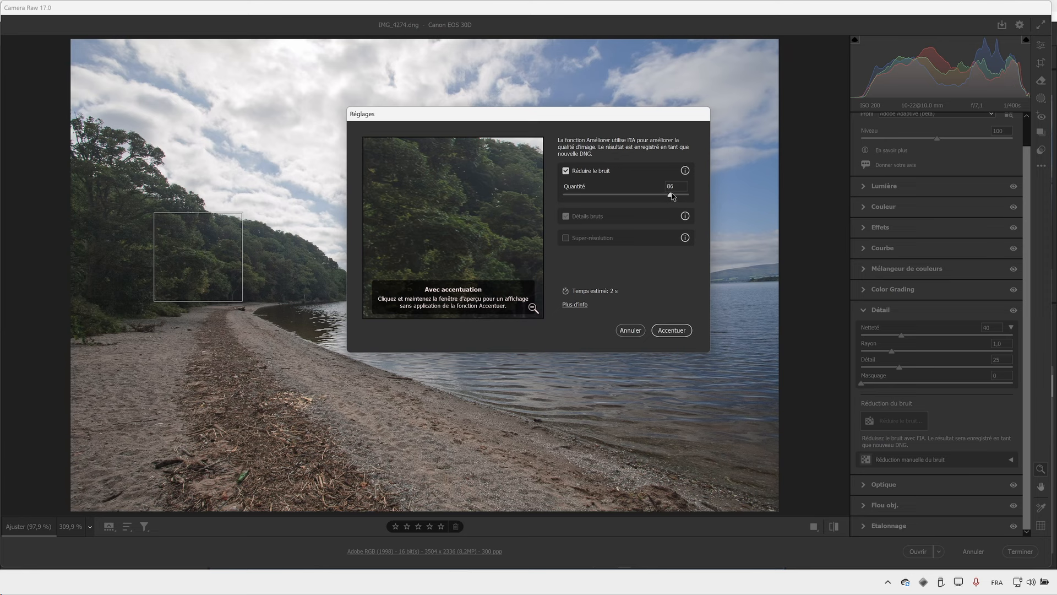
{"action": "left_click", "coordinate": [630, 330]}
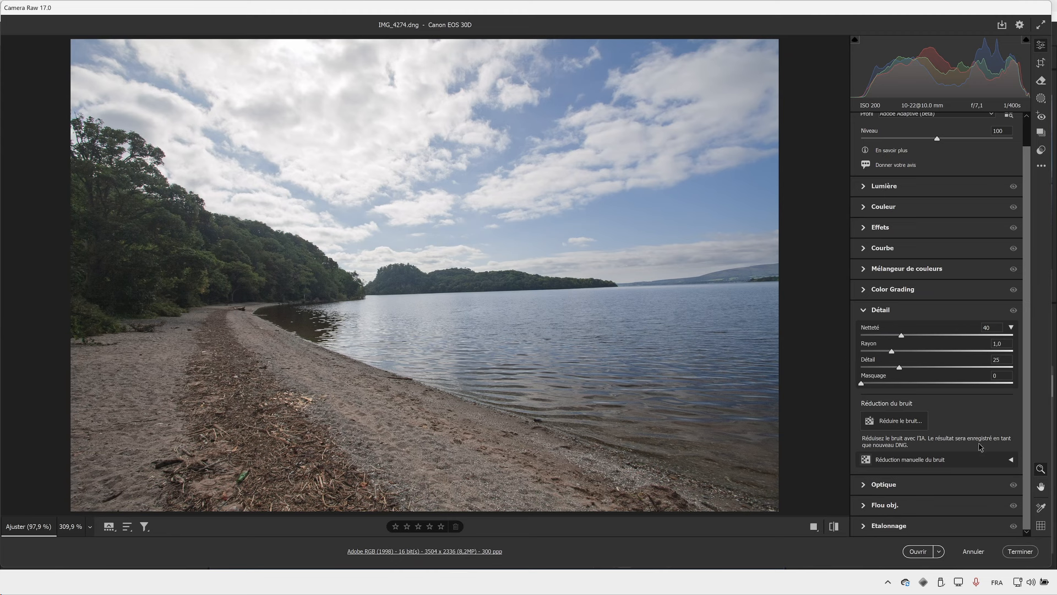
Examine the manual noise reduction settings in the Détail section
{"action": "left_click", "coordinate": [1011, 460]}
{"action": "scroll", "coordinate": [1017, 302], "scroll_direction": "down", "scroll_amount": 4}
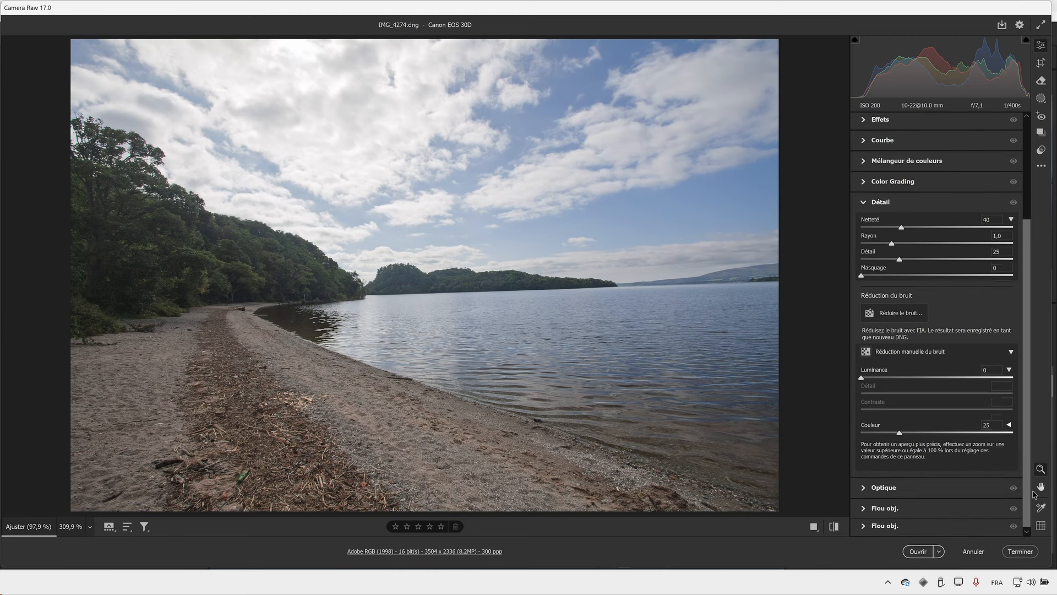
{"action": "left_click", "coordinate": [1012, 353]}
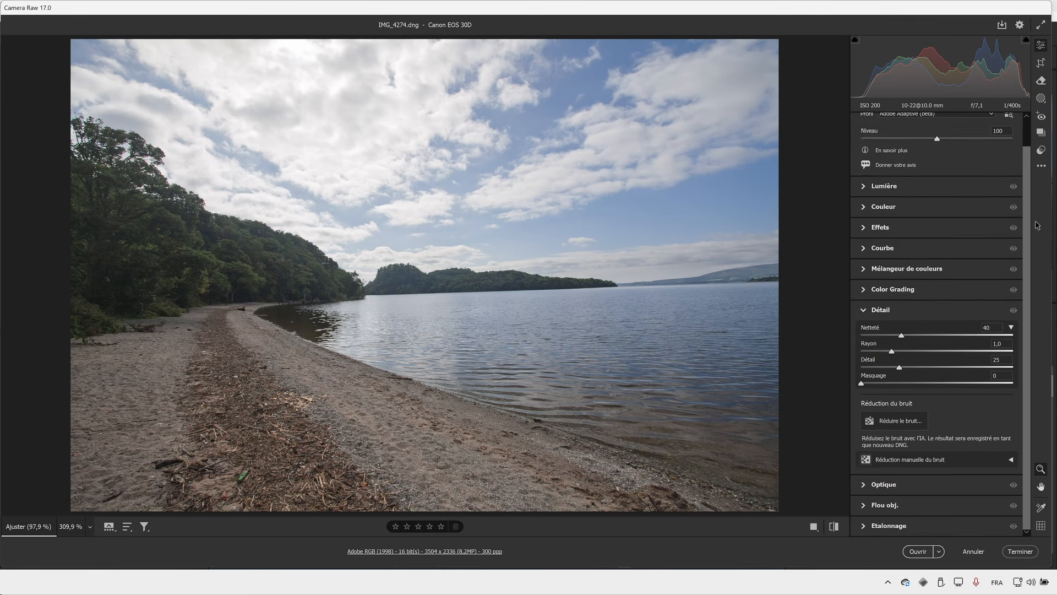
Enable the technology preview for new AI features and the new Paramètres panel in the Camera Raw preferences
{"action": "left_click", "coordinate": [1042, 168]}
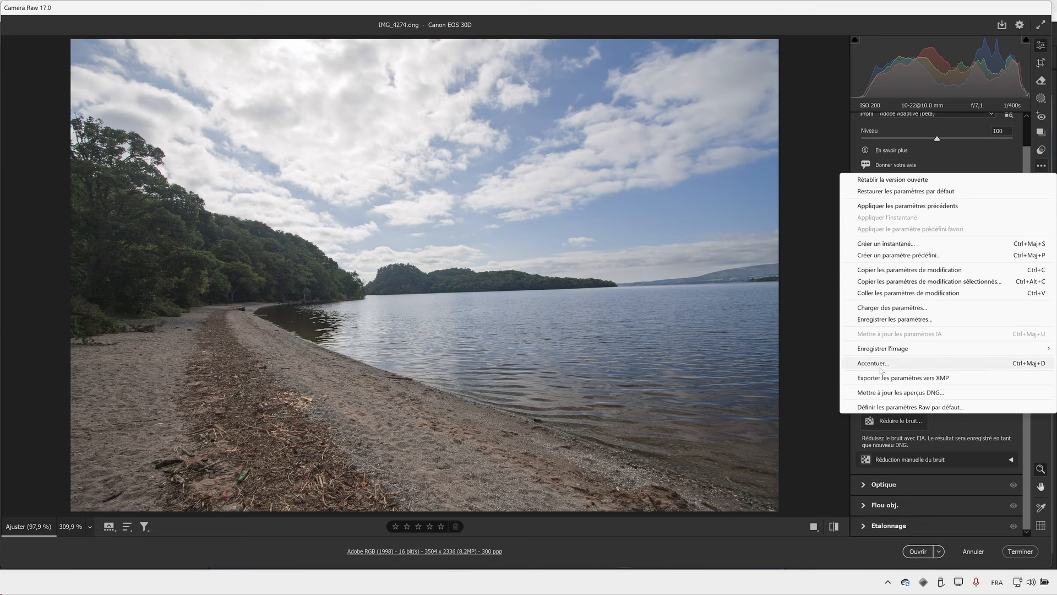
{"action": "left_click", "coordinate": [914, 408]}
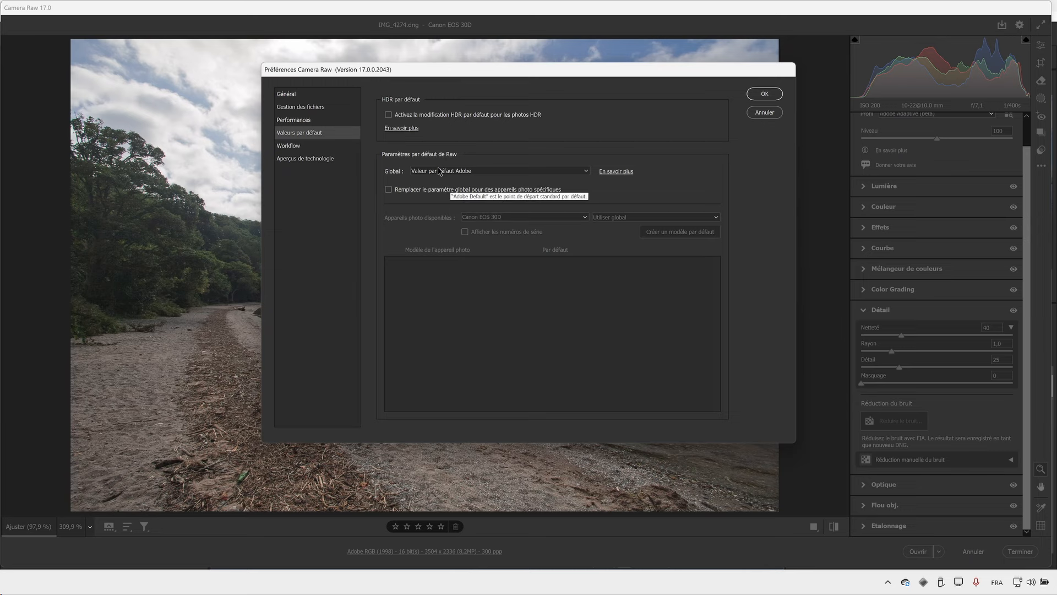
{"action": "left_click", "coordinate": [330, 158]}
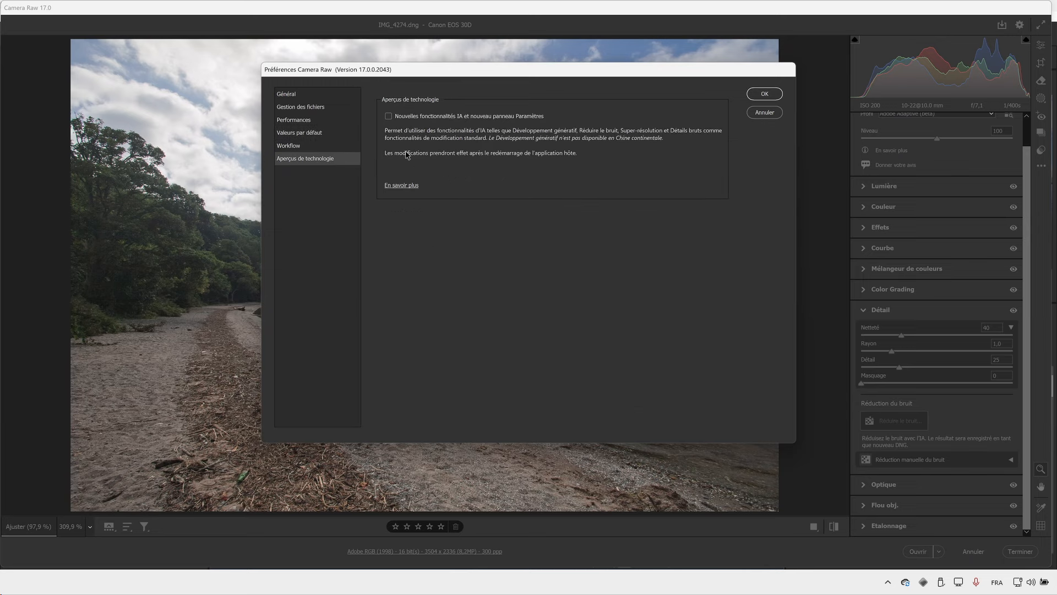
{"action": "left_click", "coordinate": [388, 116]}
{"action": "left_click", "coordinate": [763, 95]}
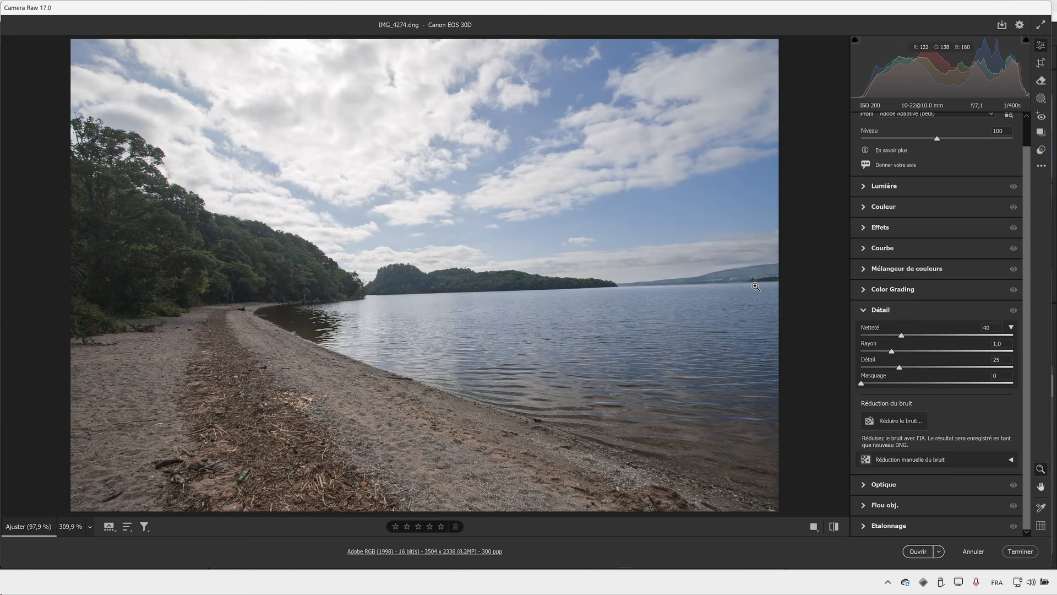
Set the sharpening Masquage to 41 and finish the Camera Raw edit, keeping the changes
{"action": "left_click", "coordinate": [924, 383]}
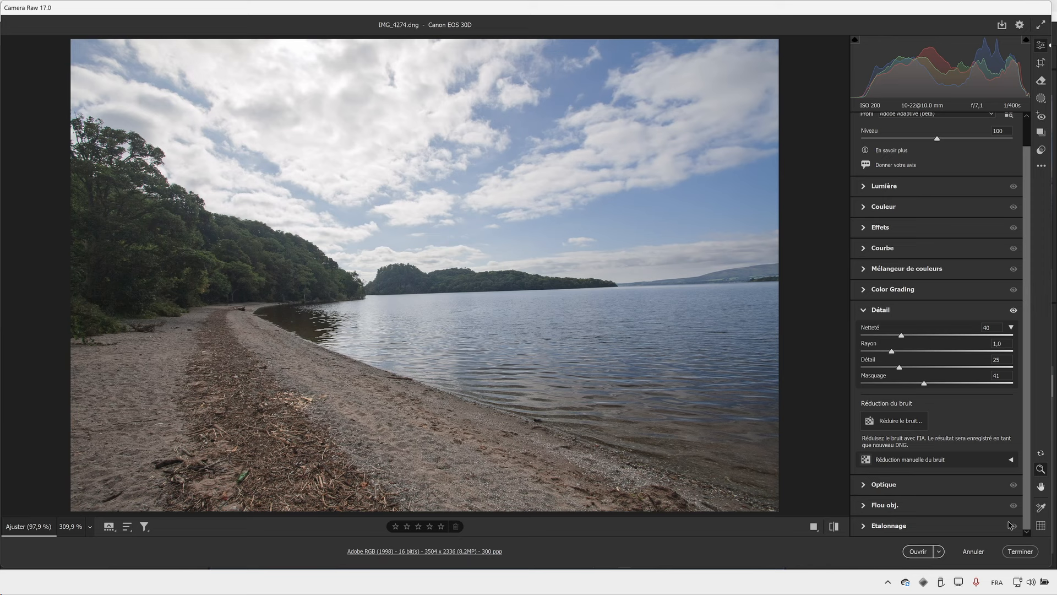
{"action": "left_click", "coordinate": [1019, 551]}
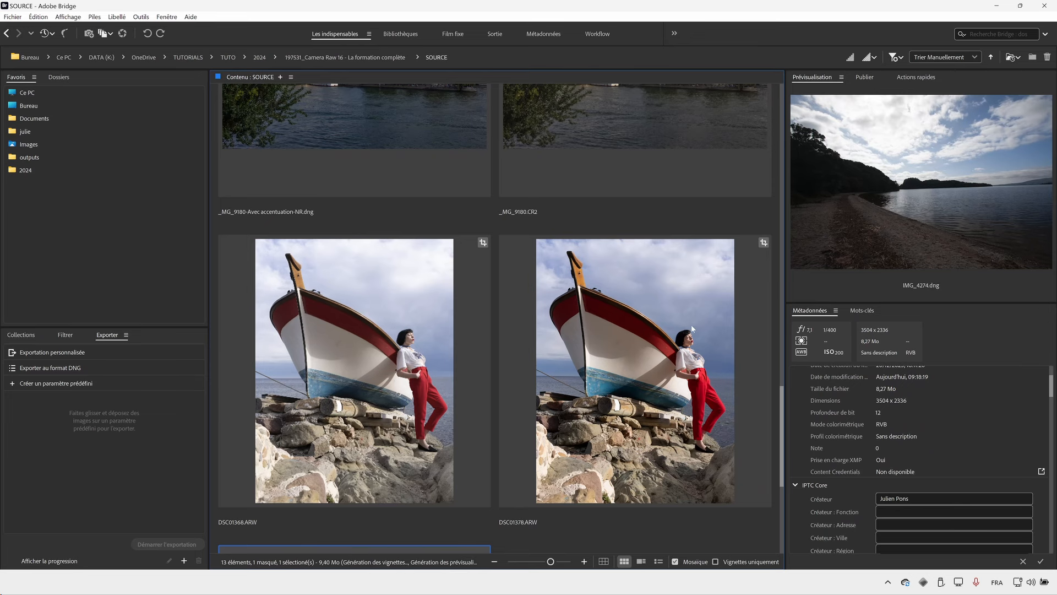
Open IMG_4274.dng in Camera Raw to check its Détail section, and close it without making changes
{"action": "scroll", "coordinate": [572, 477], "scroll_direction": "down", "scroll_amount": 2}
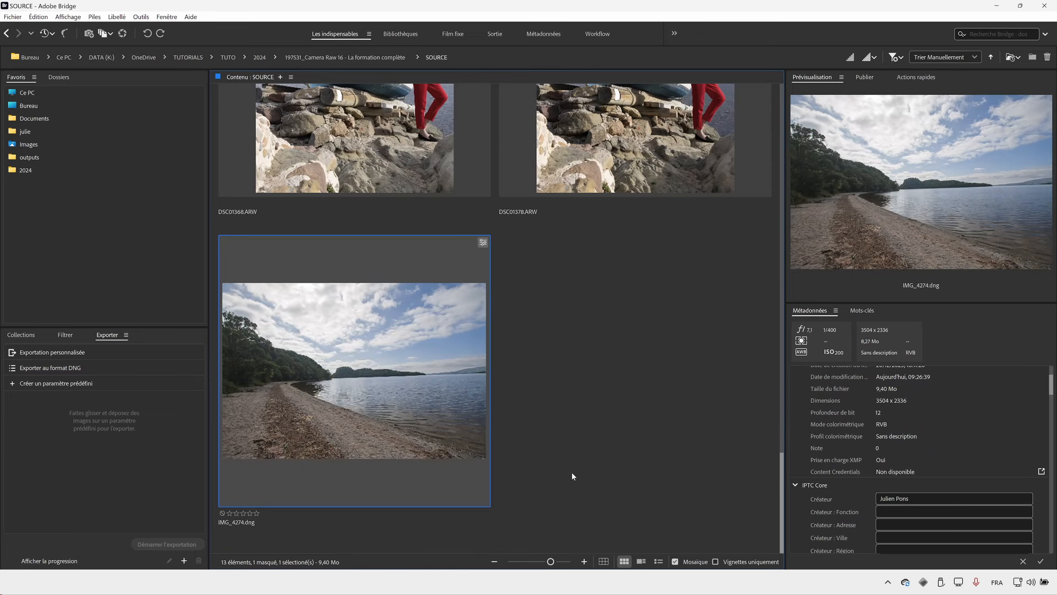
{"action": "scroll", "coordinate": [292, 424], "scroll_direction": "up", "scroll_amount": 2}
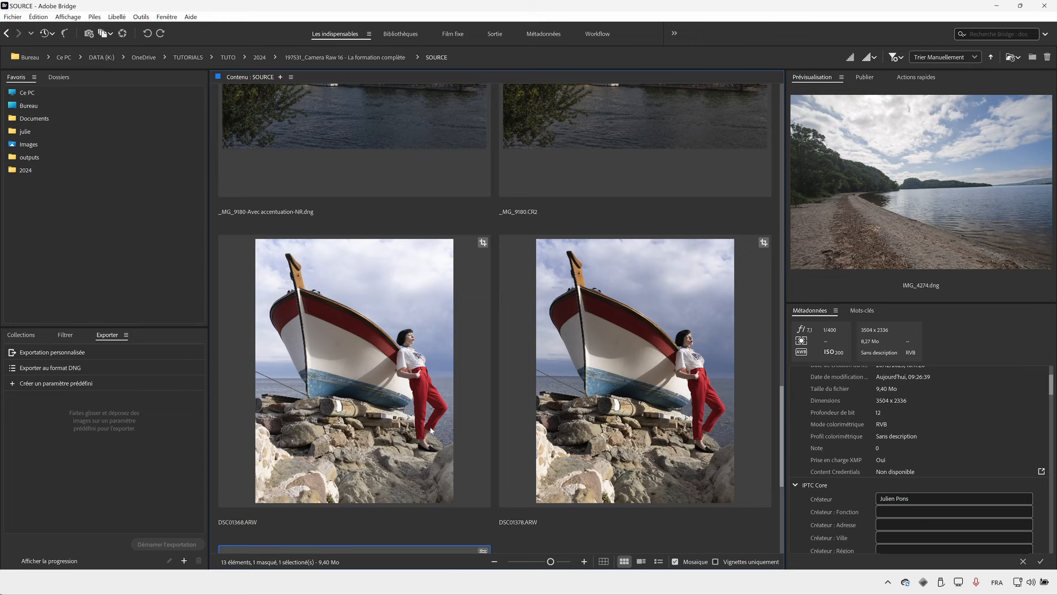
{"action": "scroll", "coordinate": [365, 498], "scroll_direction": "down", "scroll_amount": 2}
{"action": "right_click", "coordinate": [375, 498]}
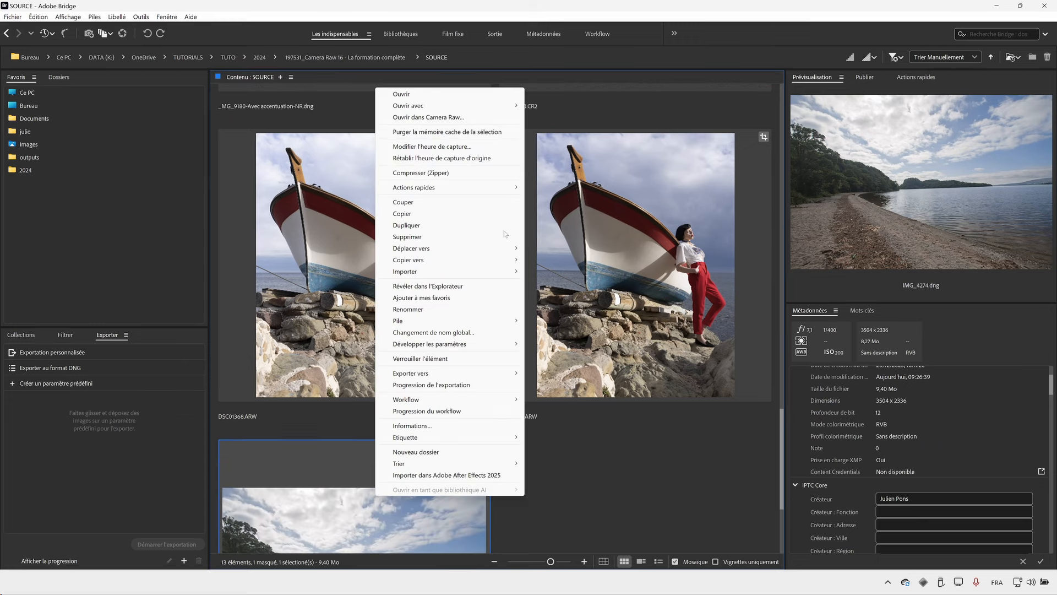
{"action": "left_click", "coordinate": [447, 117]}
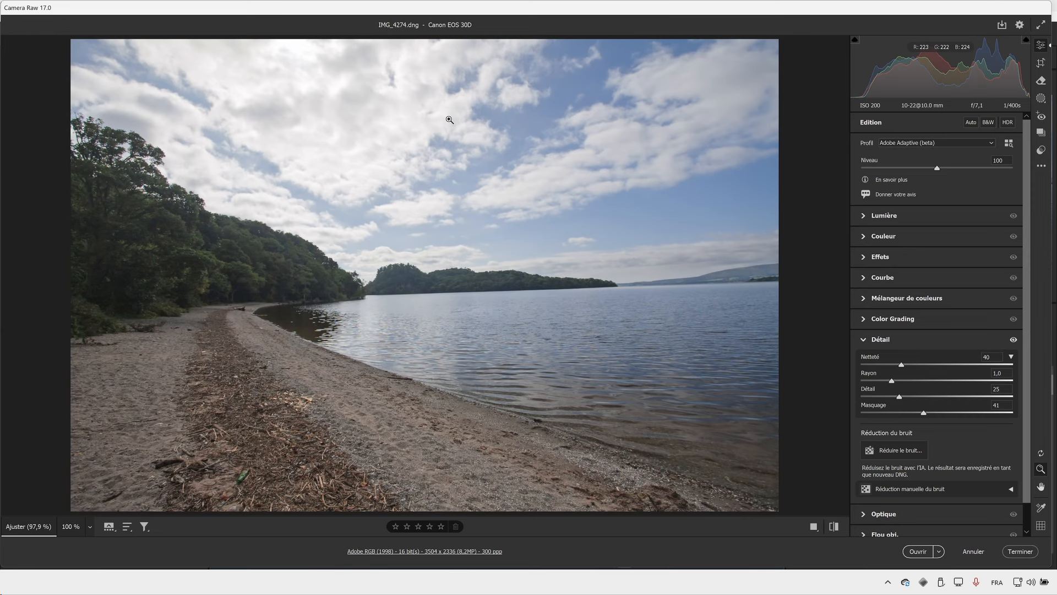
{"action": "key", "text": "Escape"}
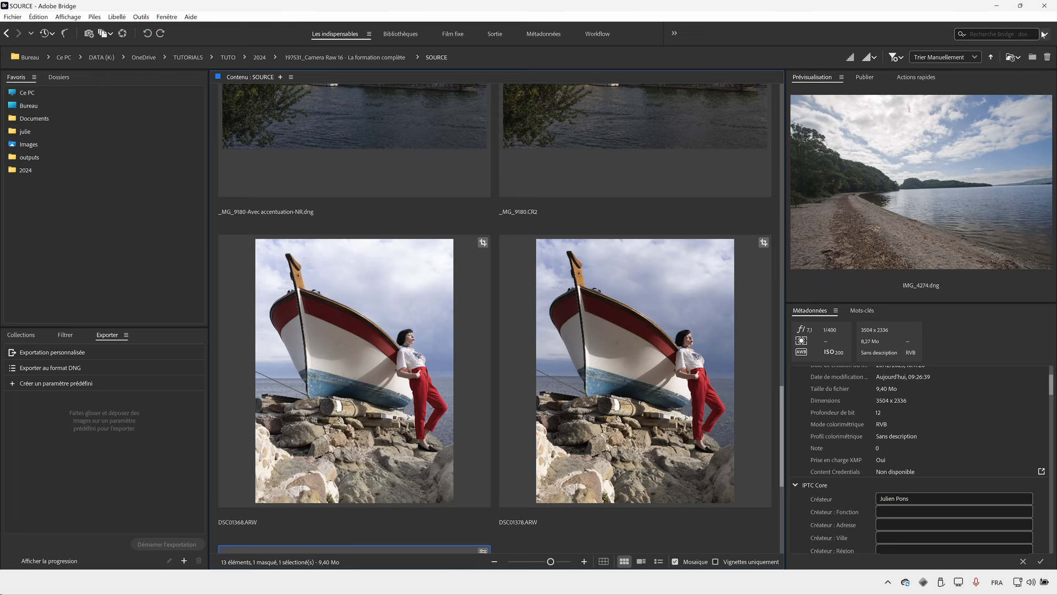
Restart Bridge and open IMG_4274.dng in Camera Raw again
{"action": "left_click", "coordinate": [1044, 6]}
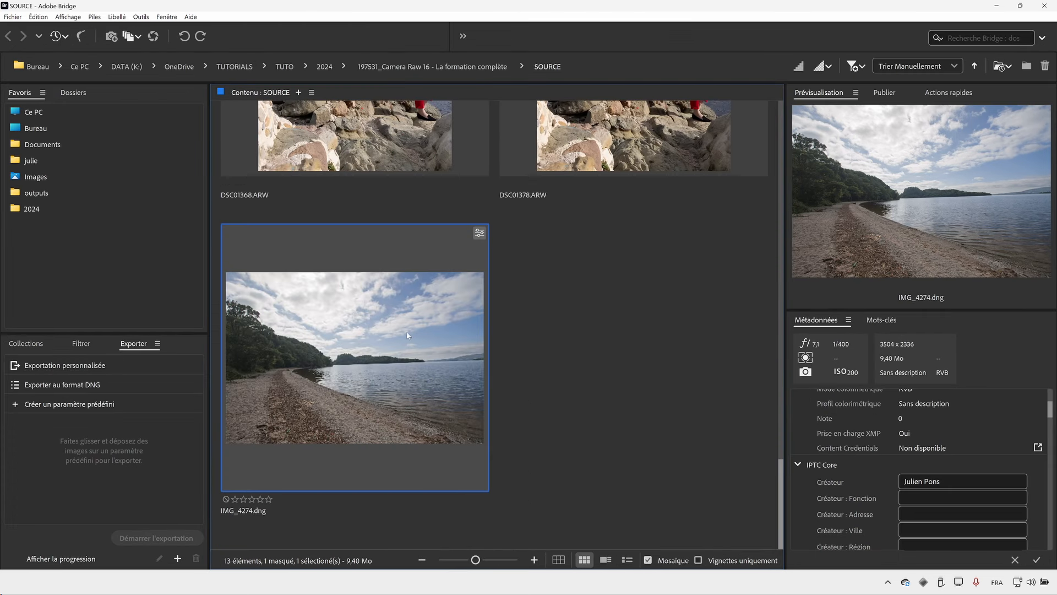
{"action": "right_click", "coordinate": [430, 379]}
{"action": "left_click", "coordinate": [476, 192]}
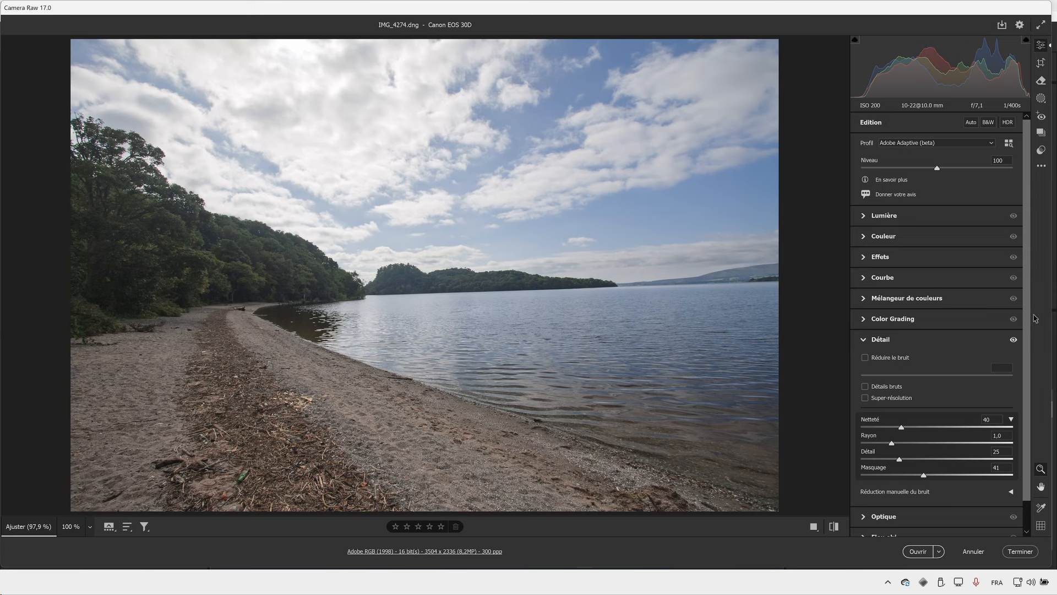
Enable AI noise reduction (Réduire le bruit) in the Détail section and try lower and higher strengths on the trees, ending at 82
{"action": "left_click_drag", "start_coordinate": [1028, 307], "coordinate": [1031, 335]}
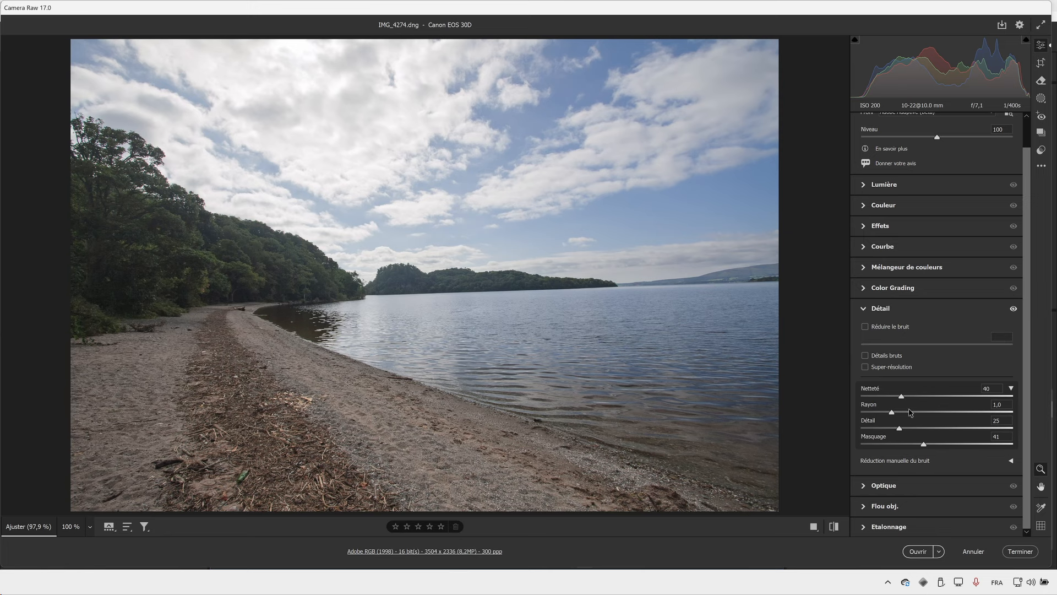
{"action": "left_click", "coordinate": [897, 329]}
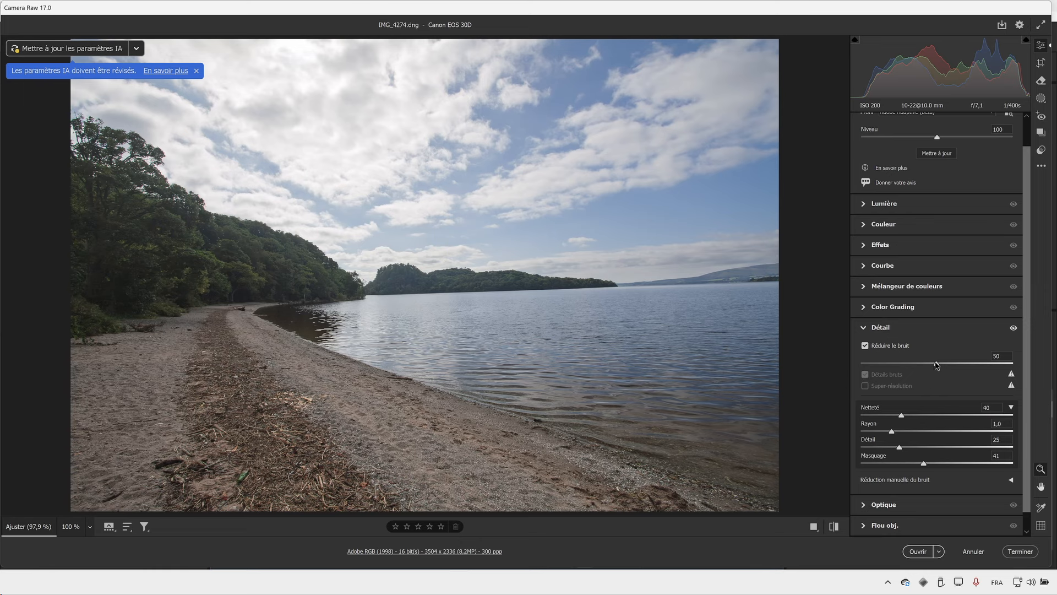
{"action": "left_click_drag", "start_coordinate": [128, 251], "coordinate": [216, 250]}
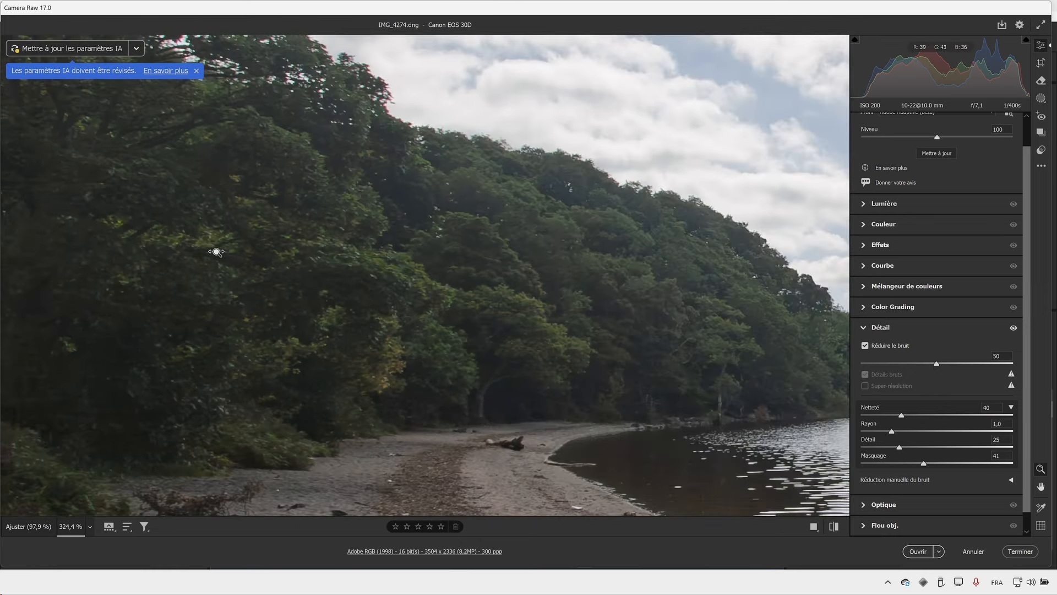
{"action": "left_click", "coordinate": [1015, 330]}
{"action": "left_click_drag", "start_coordinate": [938, 367], "coordinate": [887, 366]}
{"action": "left_click", "coordinate": [997, 356]}
{"action": "left_click_drag", "start_coordinate": [901, 366], "coordinate": [986, 366]}
Turn off AI noise reduction to try Super-résolution on the trees, and disable Super-résolution again
{"action": "left_click", "coordinate": [865, 346]}
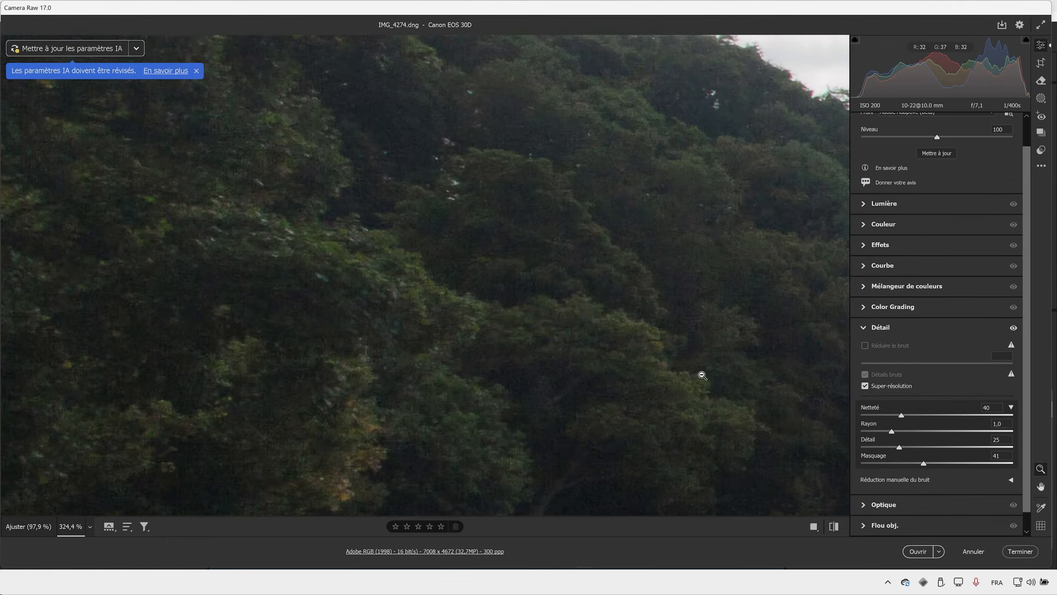
{"action": "left_click", "coordinate": [865, 386]}
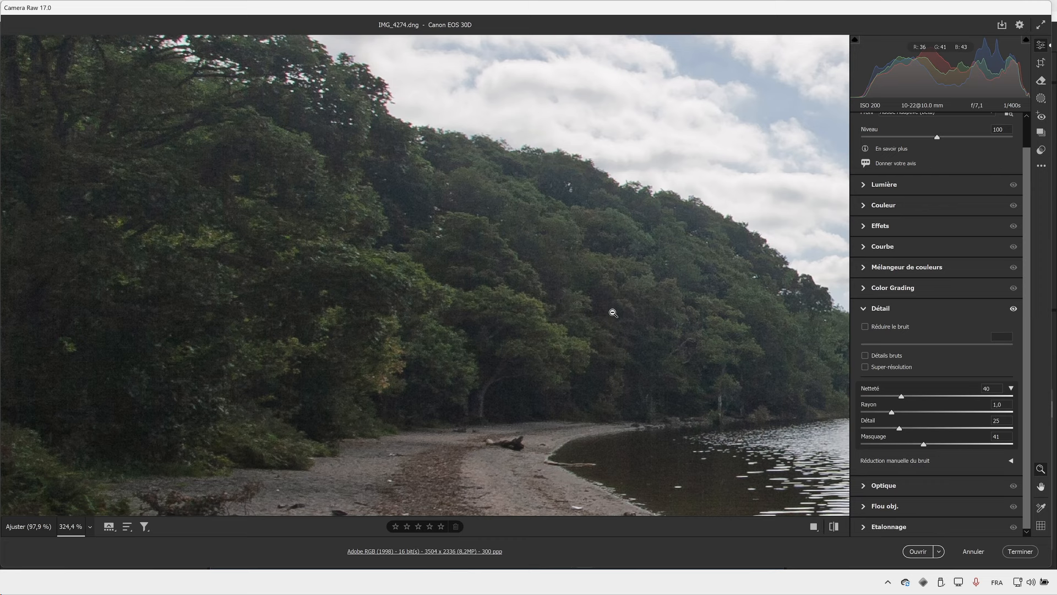
Enable Réduire le bruit again and inspect the denoised trees up close
{"action": "left_click", "coordinate": [881, 329]}
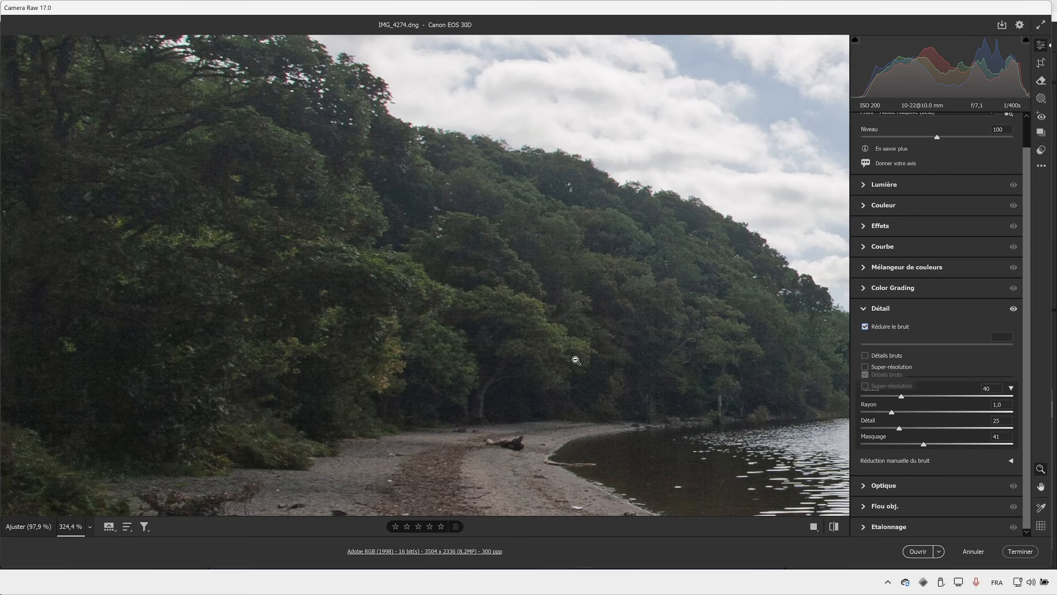
{"action": "left_click", "coordinate": [583, 348], "text": "alt"}
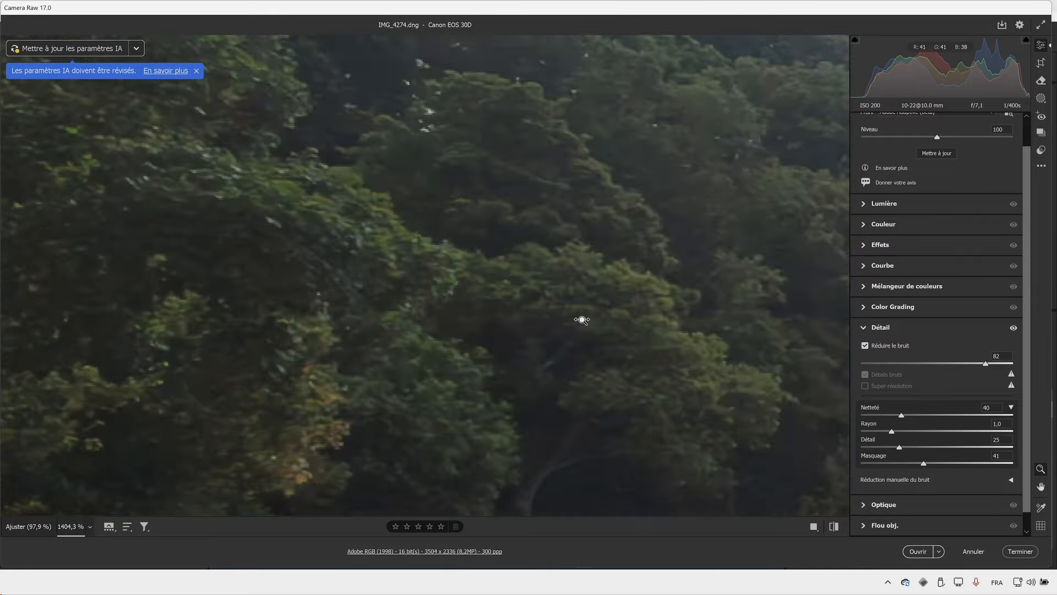
{"action": "left_click_drag", "start_coordinate": [454, 340], "coordinate": [421, 350]}
{"action": "left_click_drag", "start_coordinate": [656, 330], "coordinate": [623, 333]}
Try brighter and darker Exposition values on the denoised photo in the Lumière section, and reset the exposure to 0,00
{"action": "left_click", "coordinate": [873, 205]}
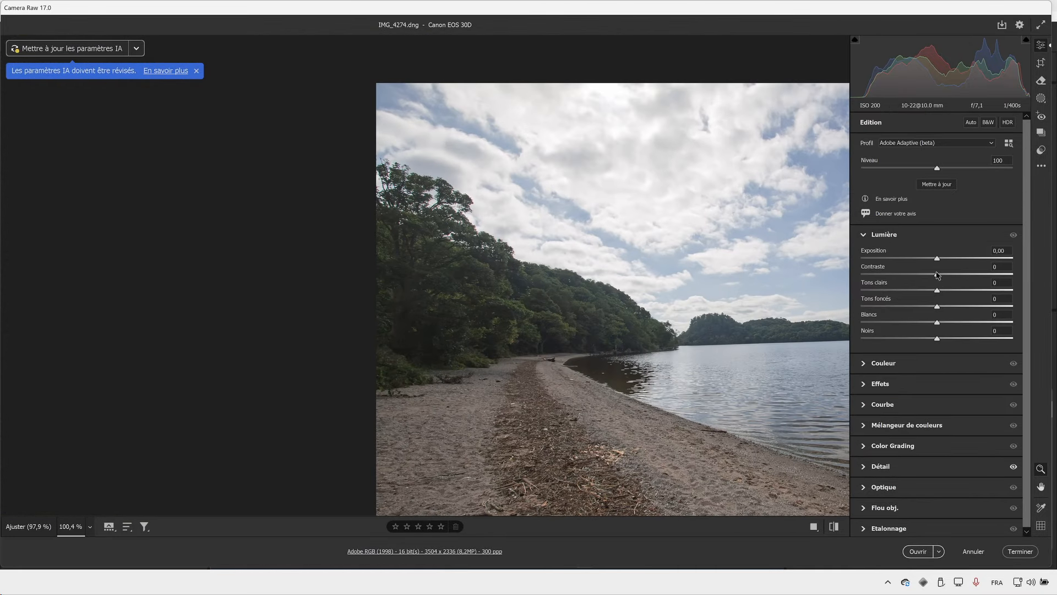
{"action": "left_click_drag", "start_coordinate": [937, 259], "coordinate": [955, 264]}
{"action": "double_click", "coordinate": [954, 260]}
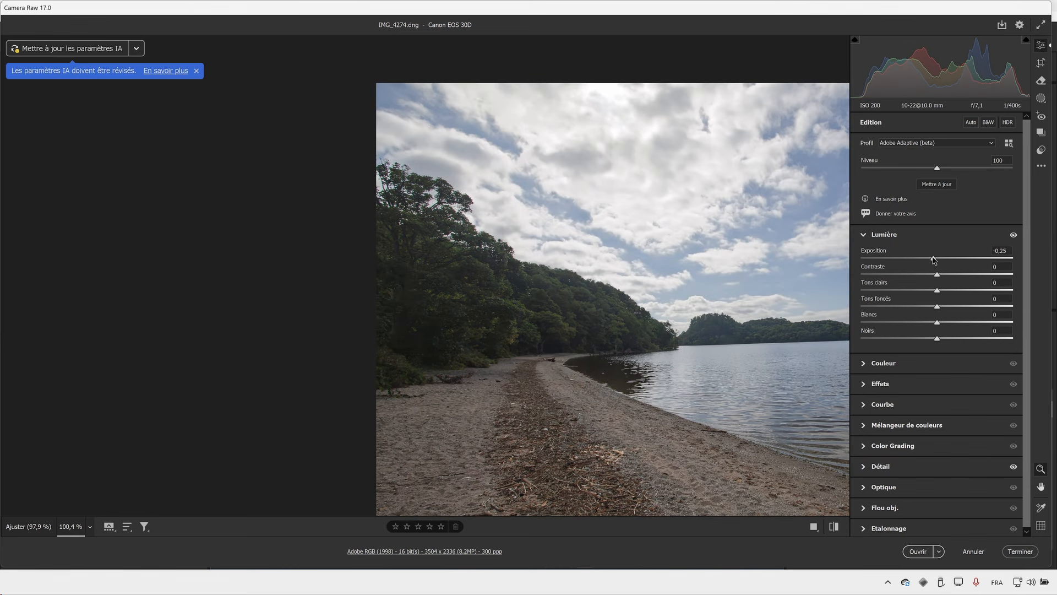
{"action": "left_click_drag", "start_coordinate": [580, 246], "coordinate": [272, 205]}
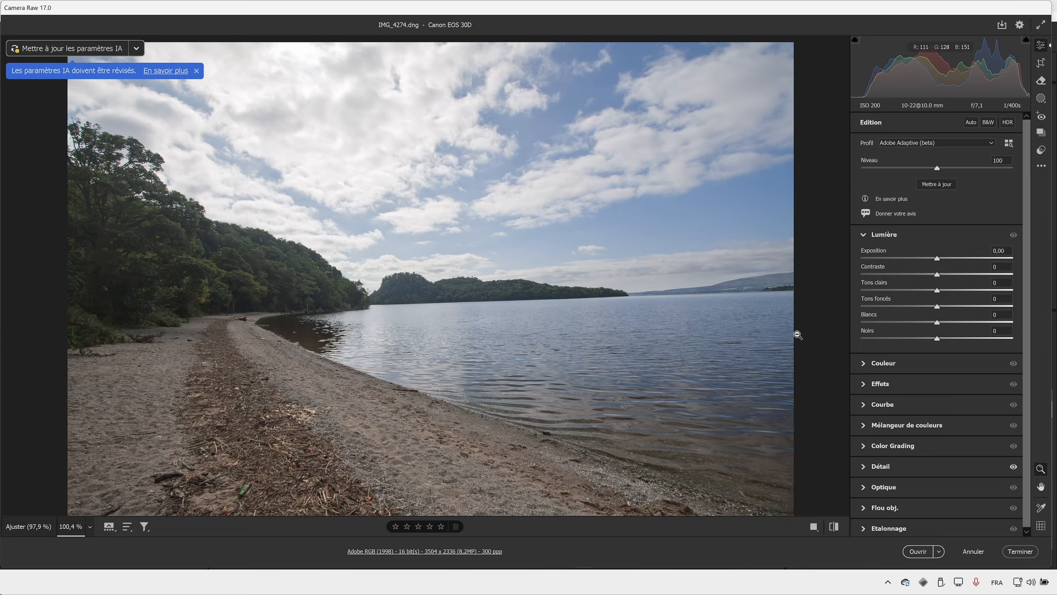
Set the AI noise reduction strength to 55 and finish the Camera Raw edit, keeping the changes
{"action": "left_click", "coordinate": [991, 466]}
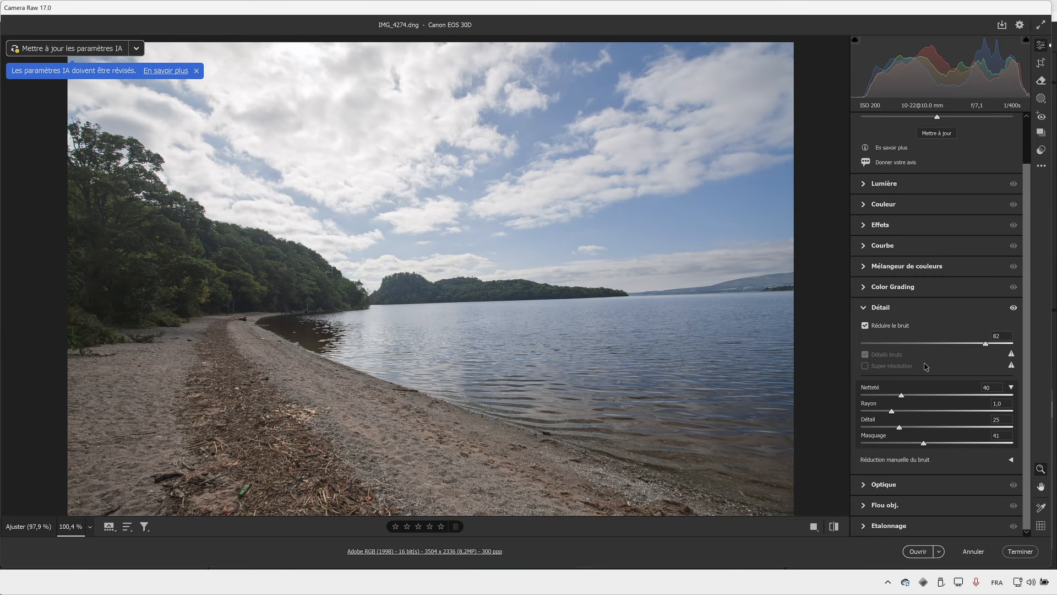
{"action": "left_click_drag", "start_coordinate": [986, 344], "coordinate": [943, 350]}
{"action": "left_click_drag", "start_coordinate": [147, 239], "coordinate": [179, 255]}
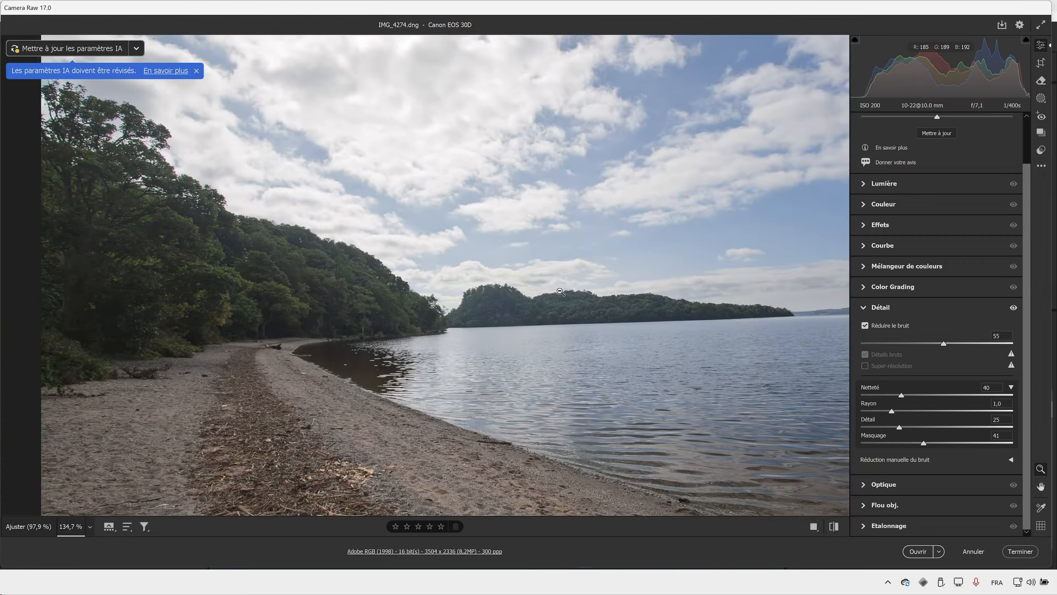
{"action": "left_click_drag", "start_coordinate": [561, 293], "coordinate": [548, 292]}
{"action": "left_click_drag", "start_coordinate": [618, 259], "coordinate": [561, 273]}
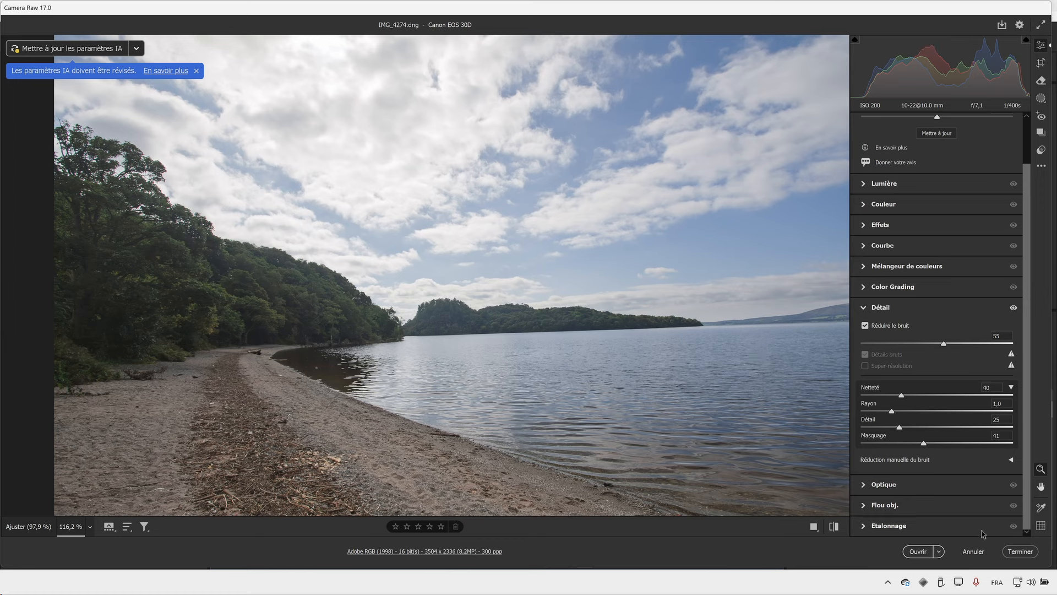
{"action": "left_click", "coordinate": [1020, 551]}
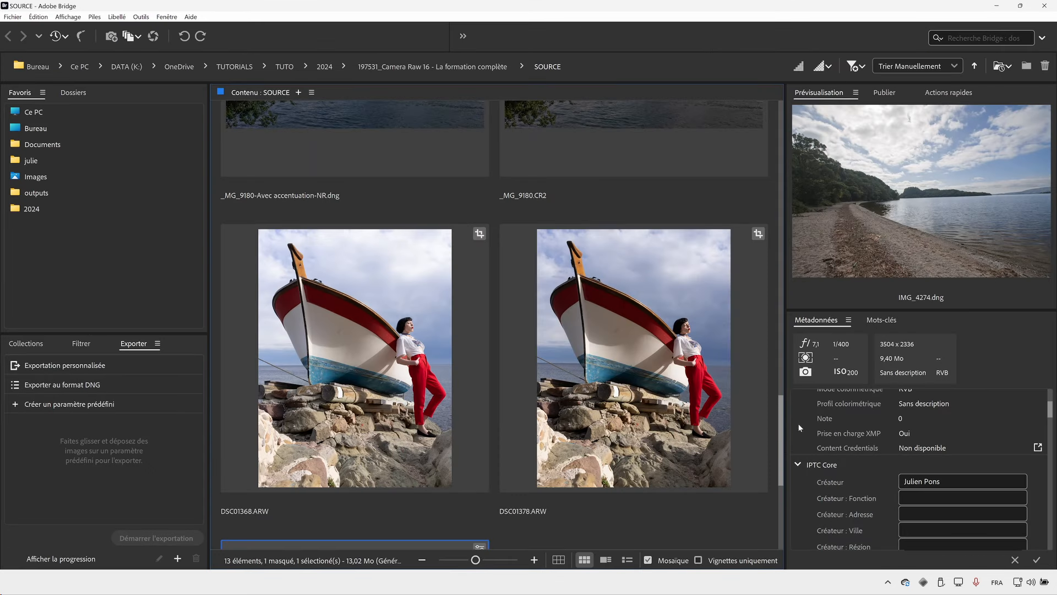
Open the coastal cliff photo _DSC1189.ARW in Camera Raw and apply the Adobe Adaptive (beta) profile
{"action": "left_click_drag", "start_coordinate": [782, 424], "coordinate": [794, 153]}
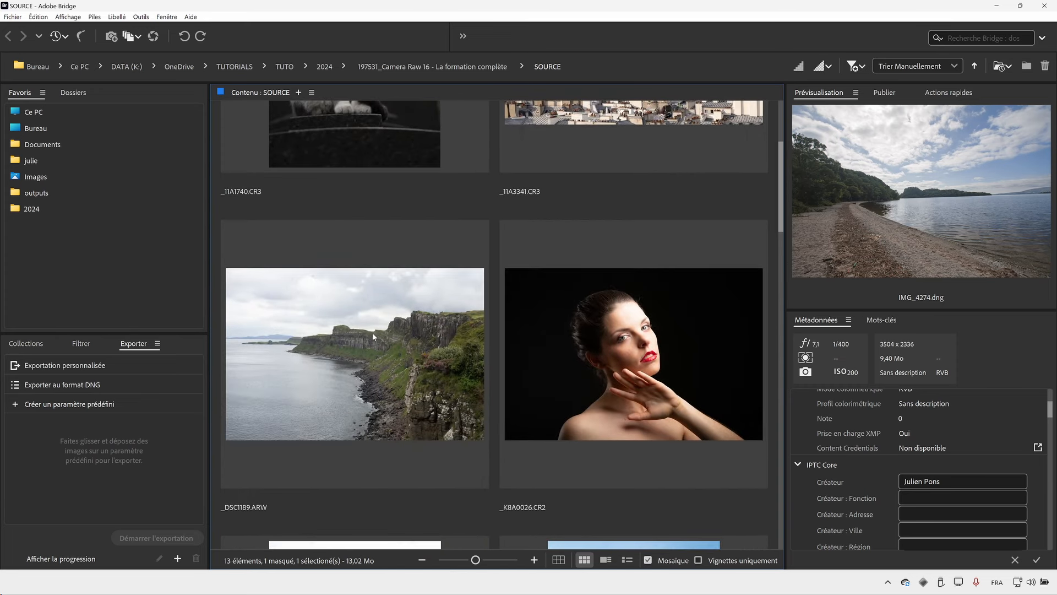
{"action": "right_click", "coordinate": [362, 330]}
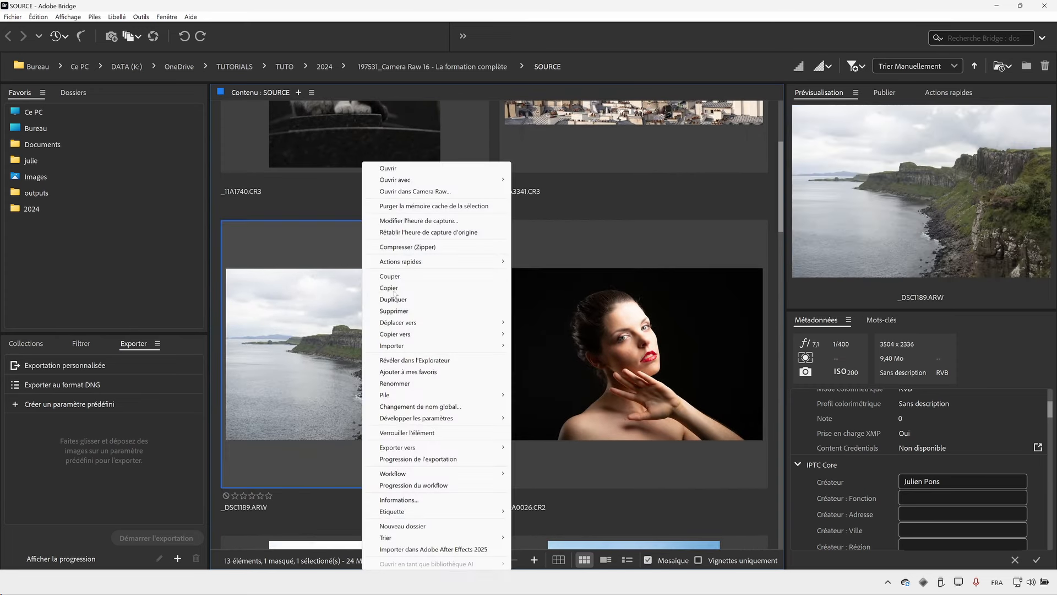
{"action": "left_click", "coordinate": [447, 193]}
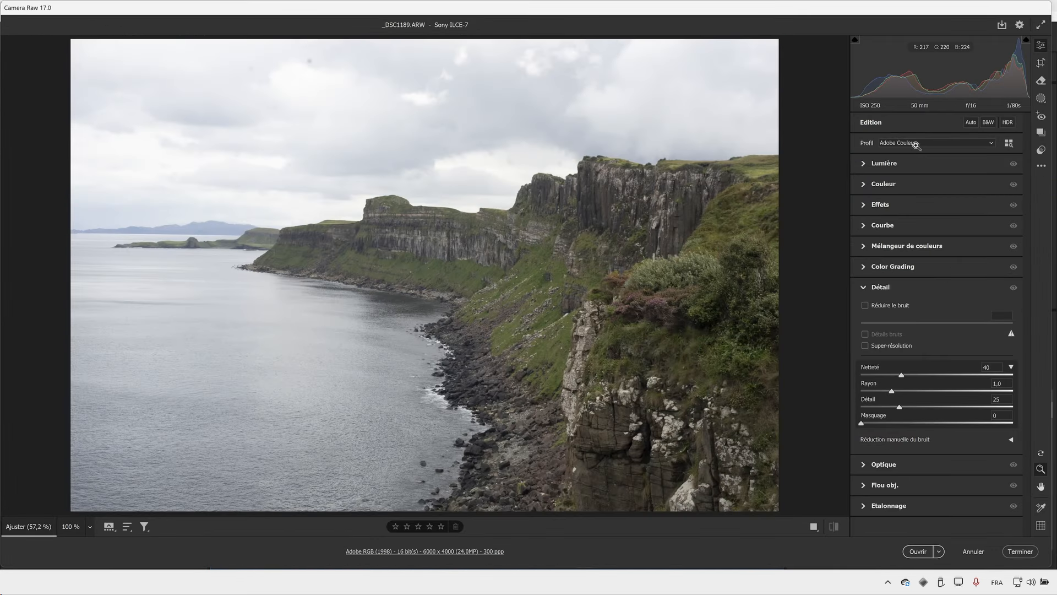
{"action": "left_click", "coordinate": [928, 142]}
{"action": "left_click", "coordinate": [928, 152]}
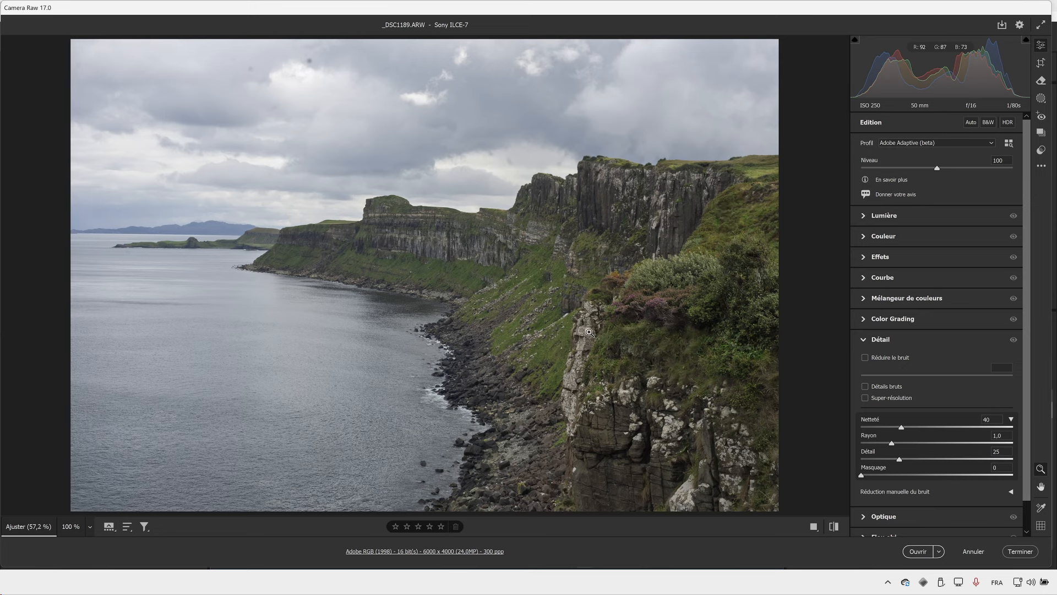
Compare the cliffs, sky and sea before and after the profile in the side-by-side view
{"action": "key", "text": "q"}
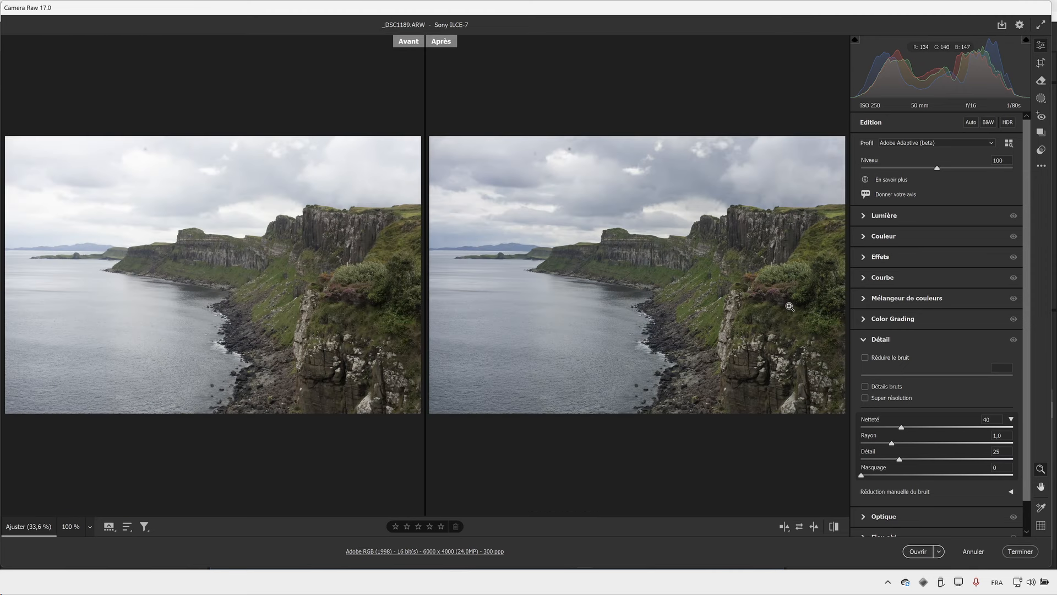
{"action": "left_click_drag", "start_coordinate": [791, 289], "coordinate": [858, 266]}
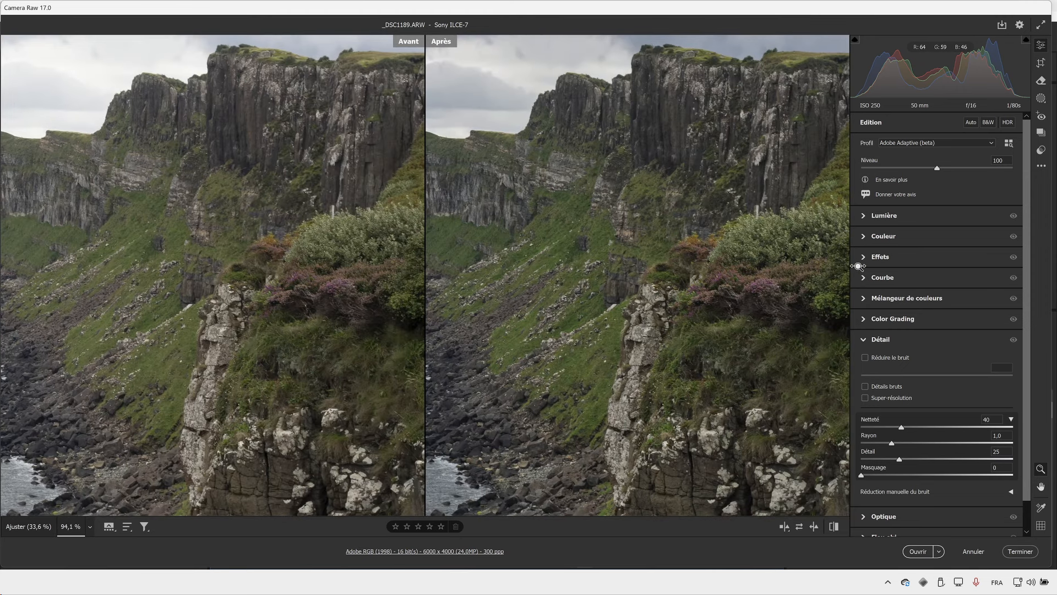
{"action": "key", "text": "space"}
{"action": "left_click_drag", "start_coordinate": [612, 236], "coordinate": [821, 358]}
{"action": "left_click_drag", "start_coordinate": [573, 384], "coordinate": [677, 460]}
{"action": "key", "text": "space"}
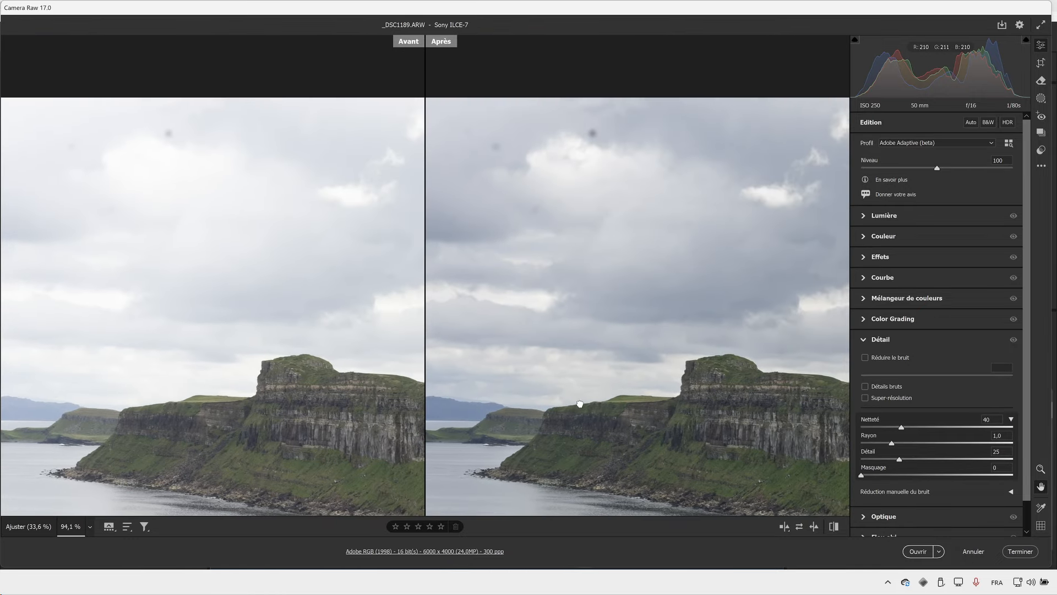
{"action": "left_click_drag", "start_coordinate": [580, 404], "coordinate": [742, 338]}
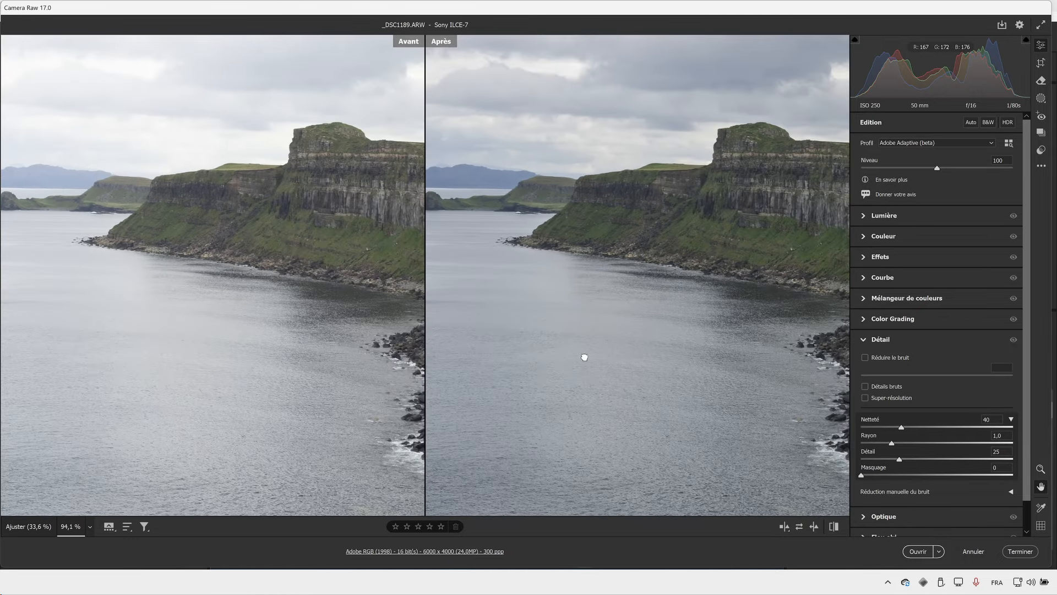
{"action": "left_click_drag", "start_coordinate": [584, 357], "coordinate": [706, 425]}
{"action": "key", "text": "z"}
{"action": "key", "text": "space"}
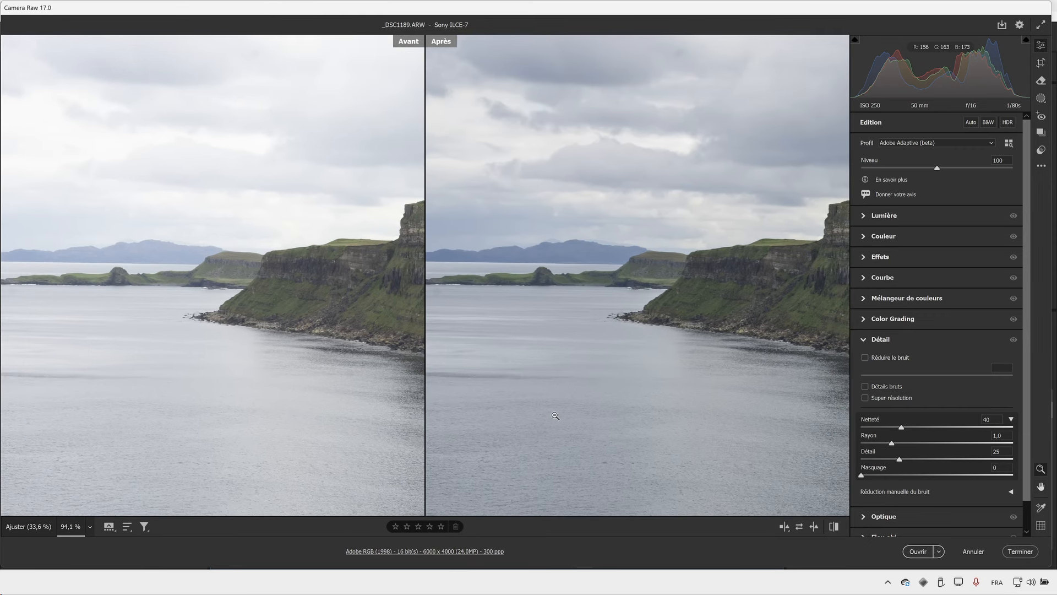
Compare before and after in the split view of one image, and return to the single view of the whole photo
{"action": "key", "text": "q"}
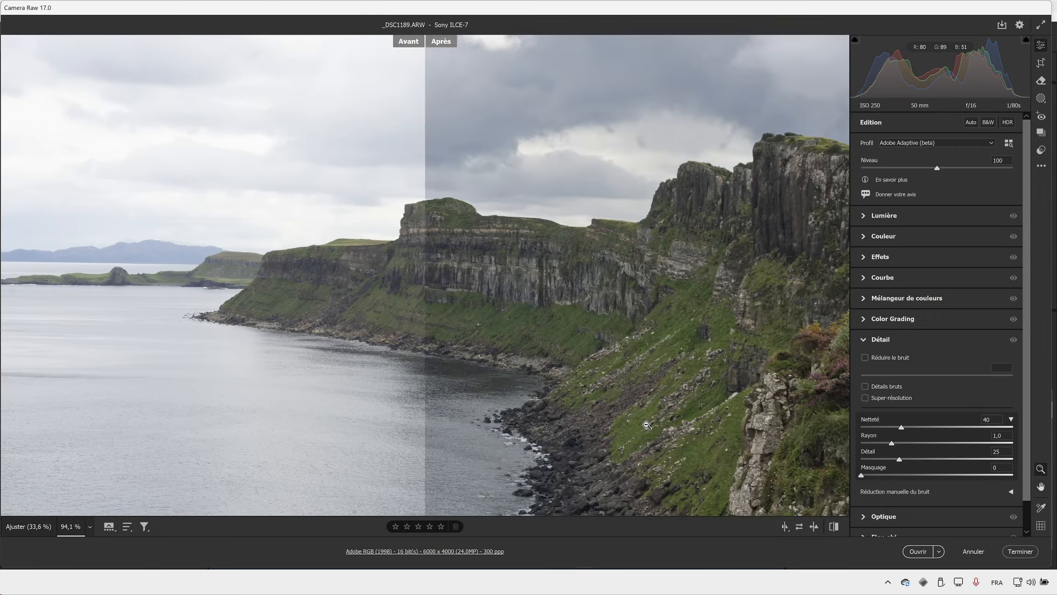
{"action": "key", "text": "q"}
{"action": "key", "text": "q"}
{"action": "key", "text": "q"}
{"action": "left_click_drag", "start_coordinate": [597, 353], "coordinate": [470, 268]}
{"action": "key", "text": "space"}
{"action": "key", "text": "space"}
{"action": "key", "text": "space"}
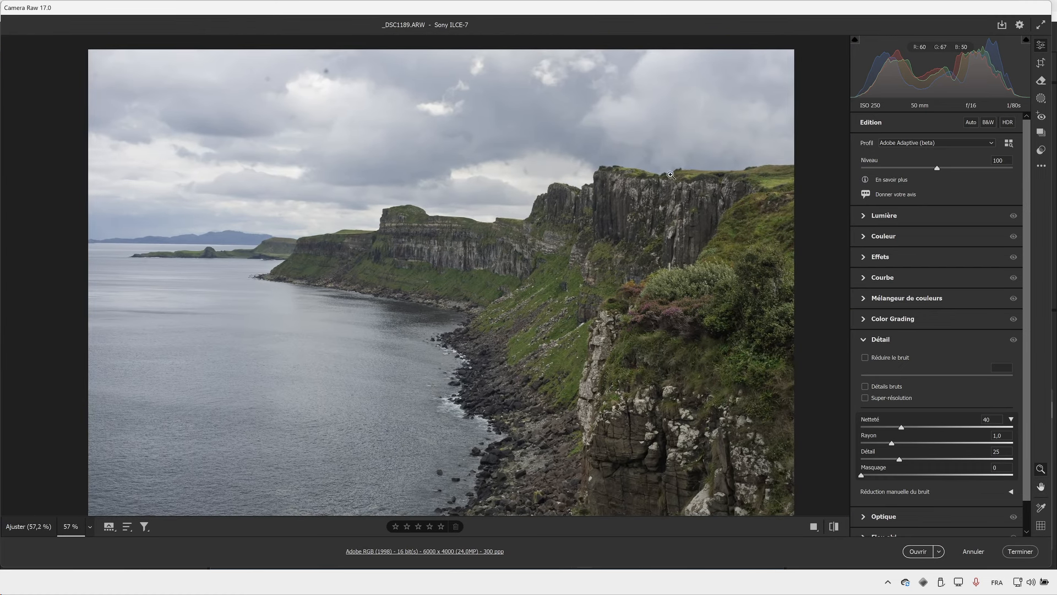
Start cropping the cliff photo, dismiss the generative expand introduction, and bring the left edge inward to about 5821 x 3881 pixels
{"action": "left_click", "coordinate": [1041, 62]}
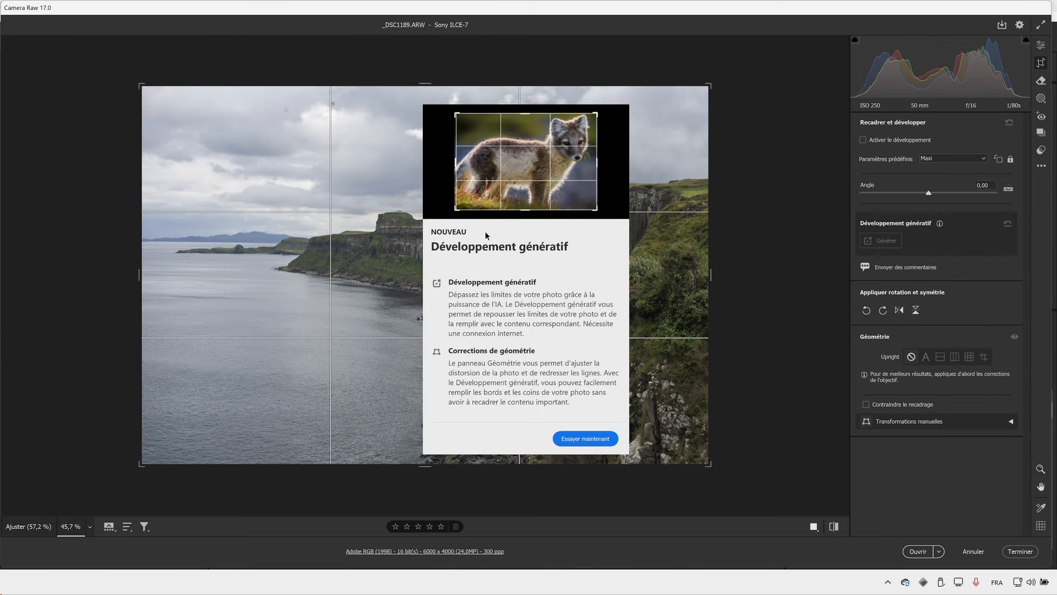
{"action": "left_click", "coordinate": [600, 440]}
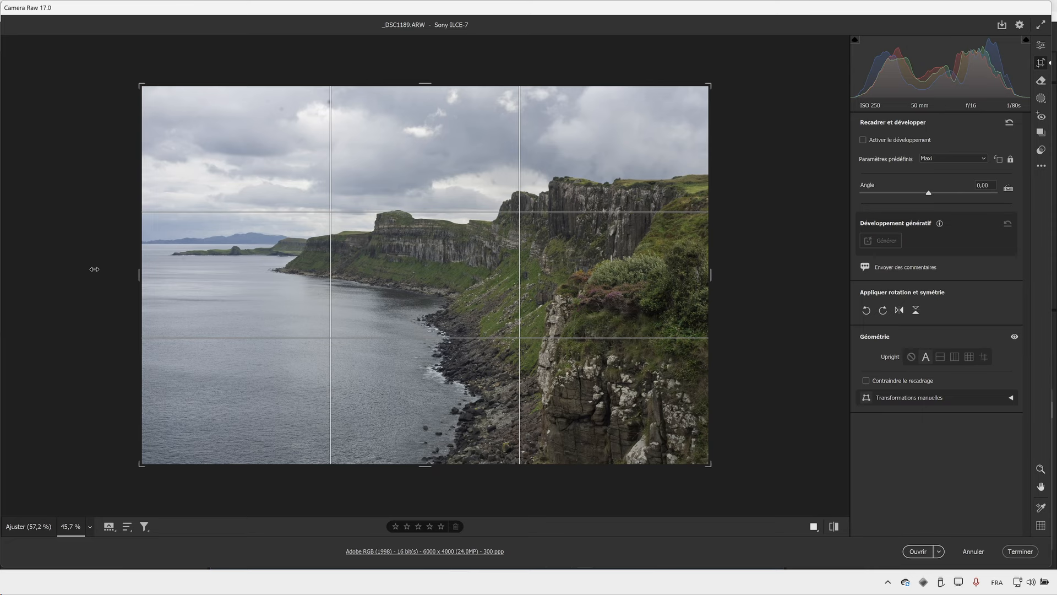
{"action": "mouse_move", "coordinate": [139, 277]}
{"action": "left_mouse_down"}
{"action": "mouse_move", "coordinate": [179, 276]}
{"action": "mouse_move", "coordinate": [90, 274]}
{"action": "mouse_move", "coordinate": [159, 275]}
{"action": "left_mouse_up"}
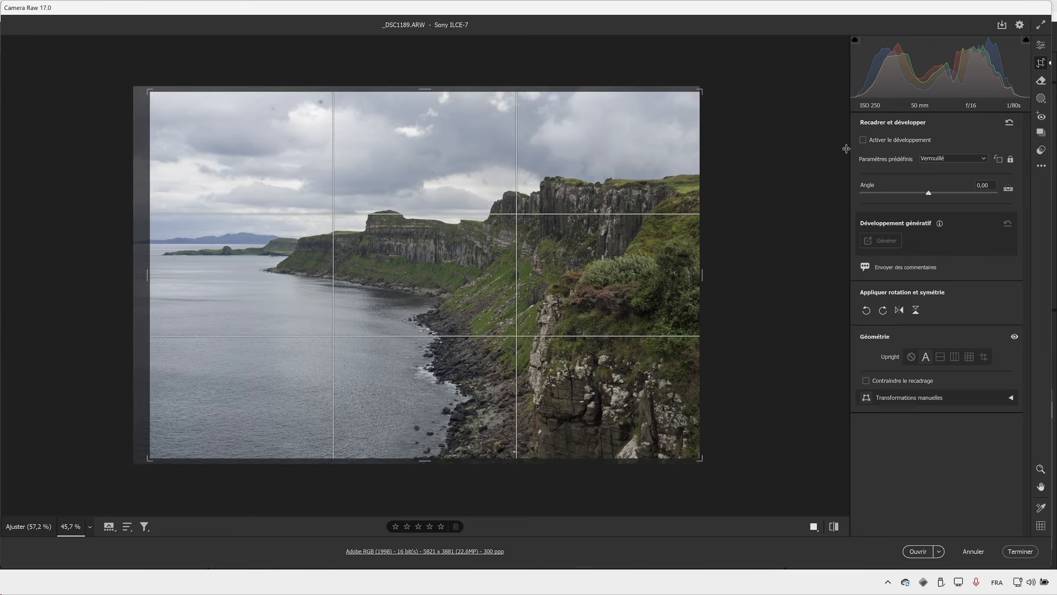
Enable expansion beyond the photo's borders and extend the crop's left edge outward to about 6210 x 4140 pixels
{"action": "left_click", "coordinate": [967, 159]}
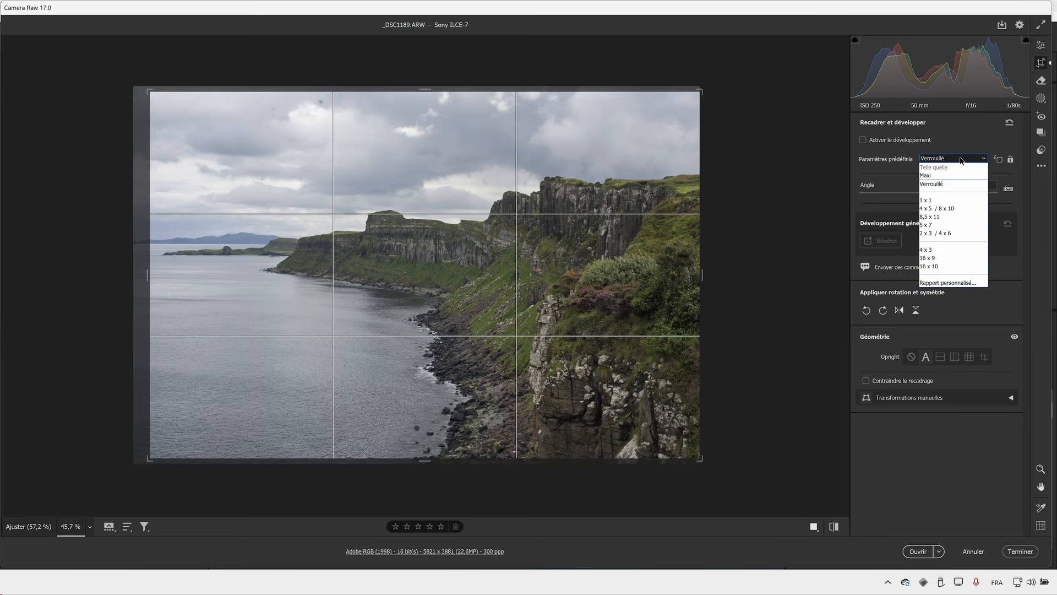
{"action": "left_click", "coordinate": [961, 159]}
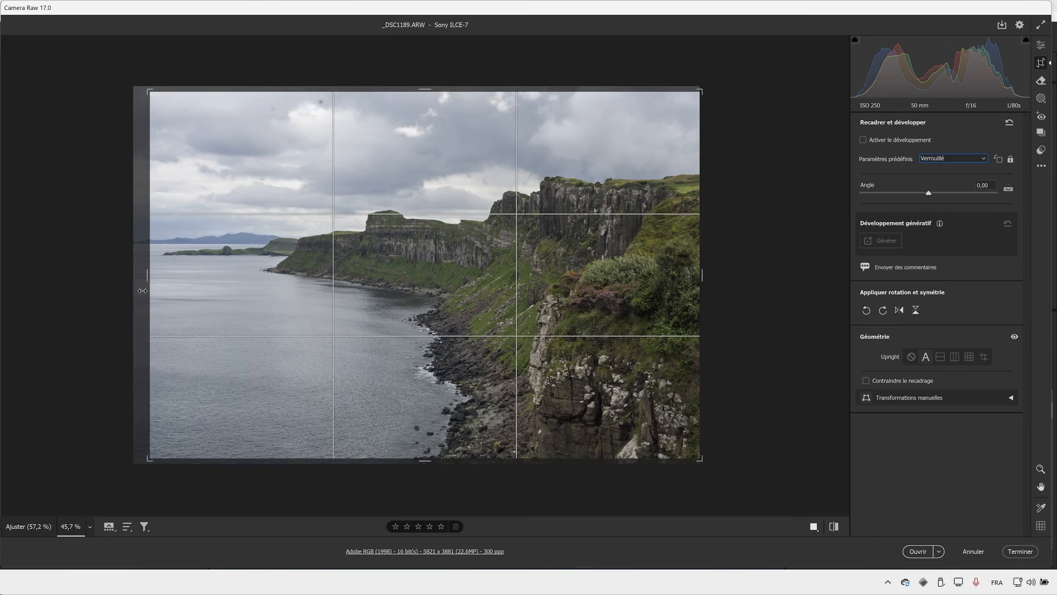
{"action": "left_click_drag", "start_coordinate": [144, 273], "coordinate": [112, 273]}
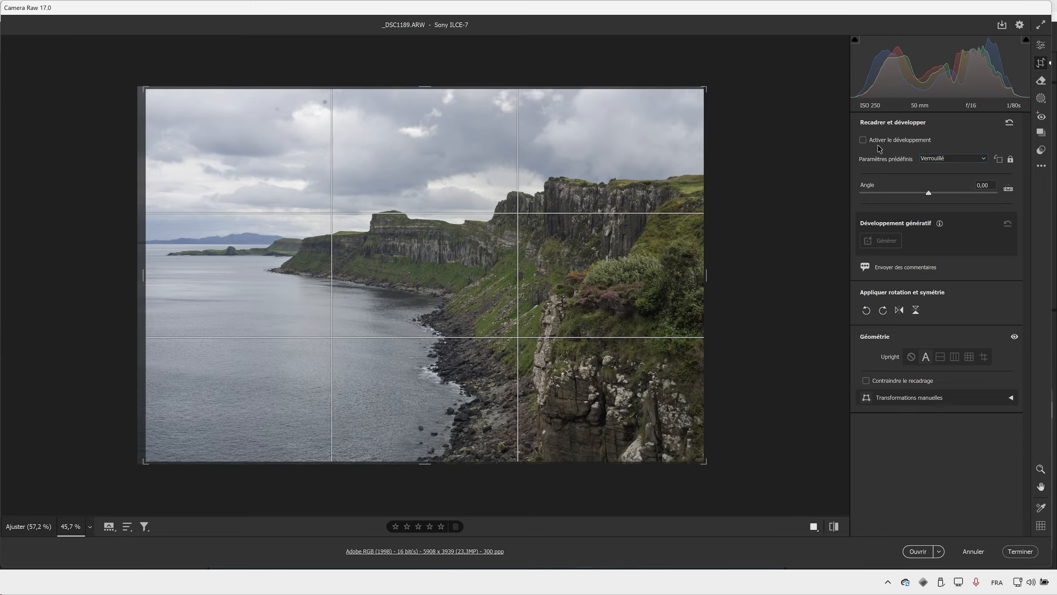
{"action": "left_click_drag", "start_coordinate": [144, 274], "coordinate": [128, 273]}
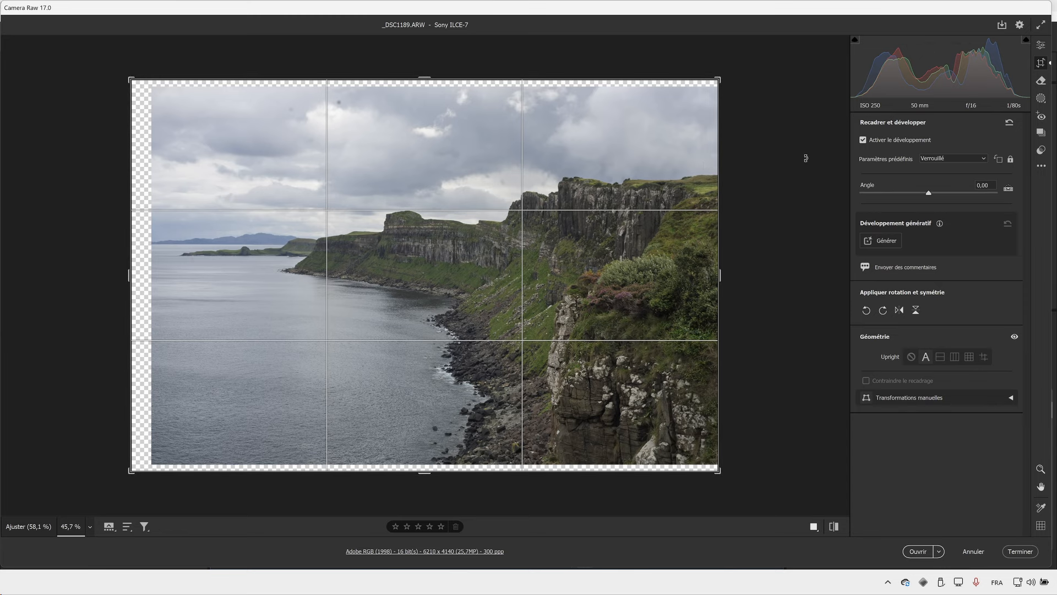
Set the crop ratio to 16 x 9 and shift the photo slightly within the frame, leaving an empty strip on the sea side
{"action": "left_click", "coordinate": [977, 159]}
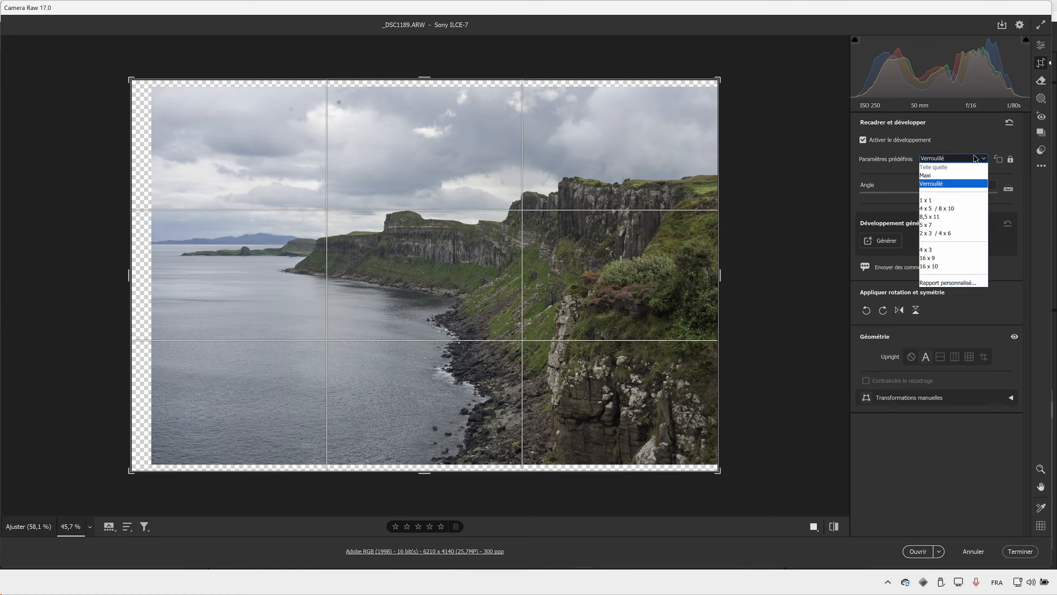
{"action": "left_click", "coordinate": [928, 258]}
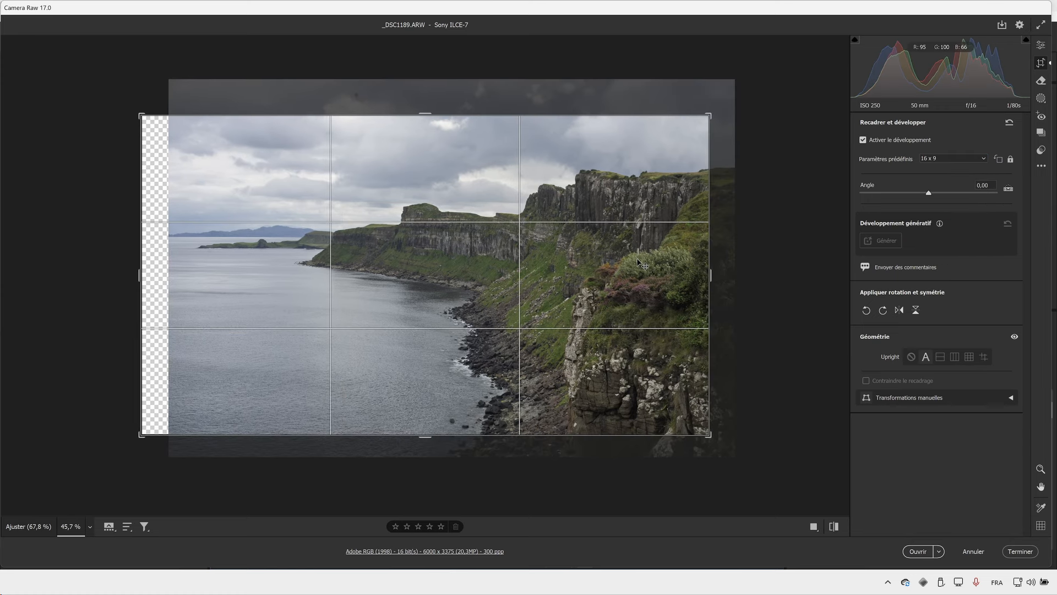
{"action": "left_click_drag", "start_coordinate": [639, 263], "coordinate": [645, 268]}
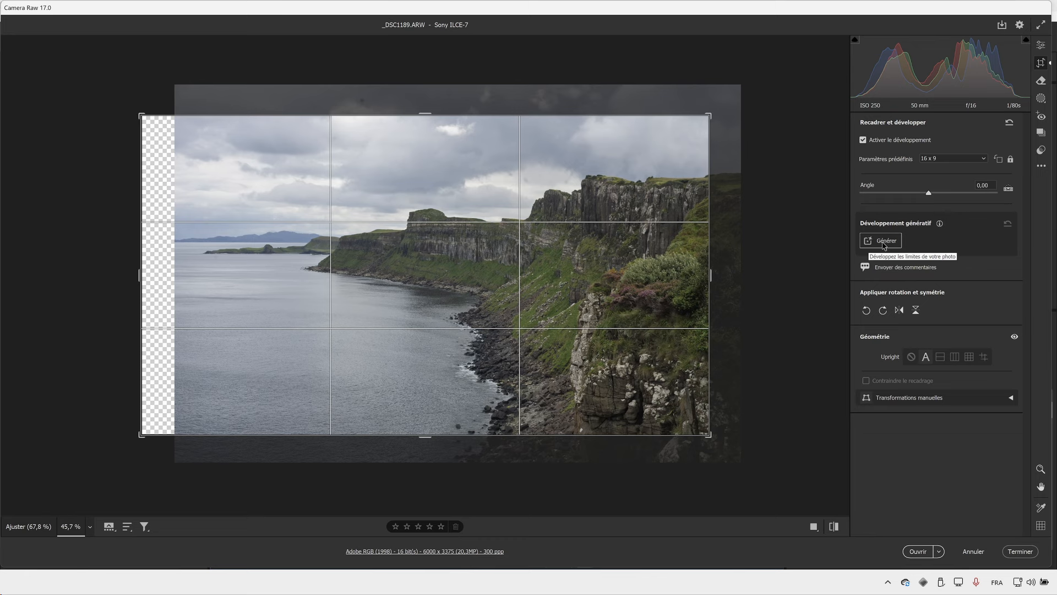
Save the expanded crop and reopen _DSC1189.ARW in Camera Raw from Bridge
{"action": "left_click", "coordinate": [1022, 553]}
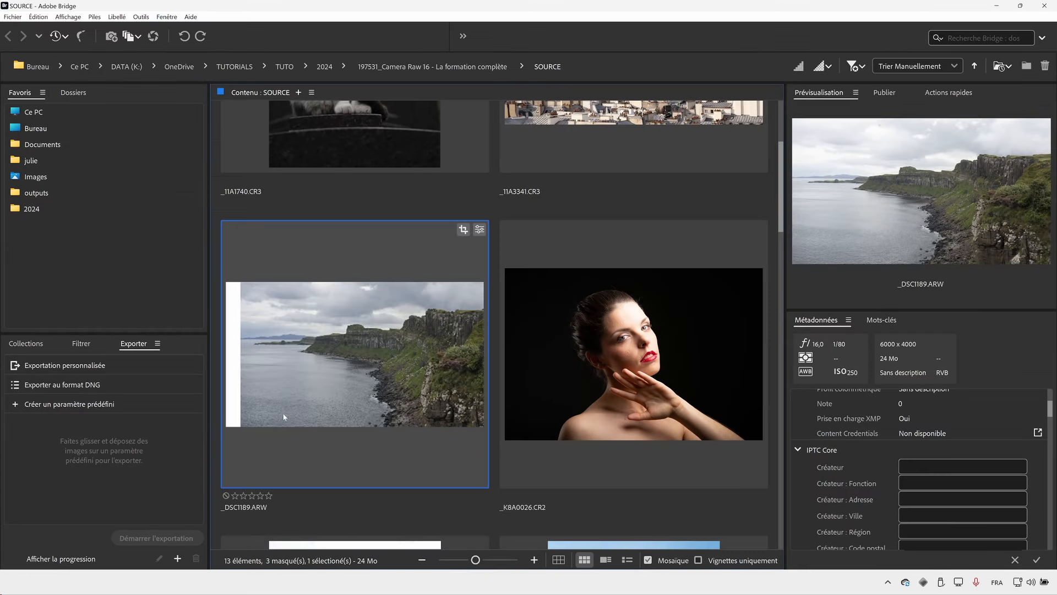
{"action": "right_click", "coordinate": [321, 385]}
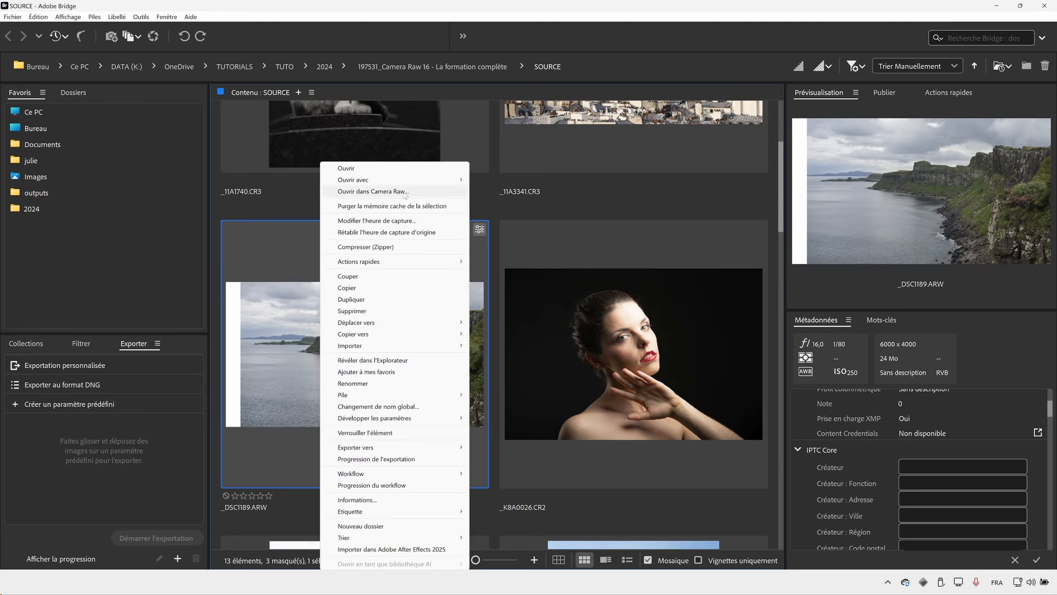
{"action": "left_click", "coordinate": [405, 193]}
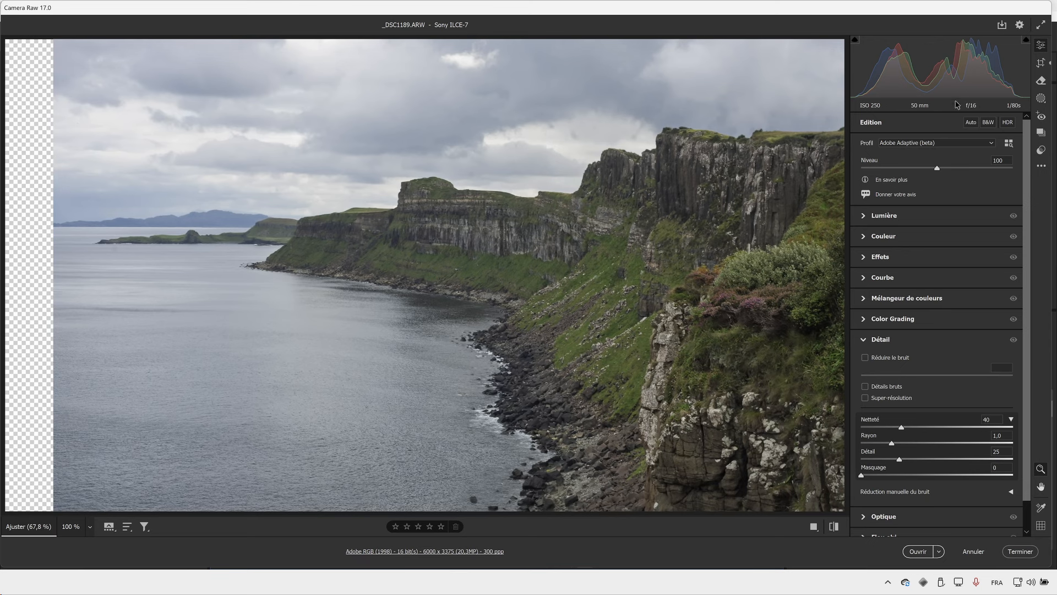
Fill the empty strip beside the sea with generative expand and return to the edit settings
{"action": "left_click", "coordinate": [1042, 64]}
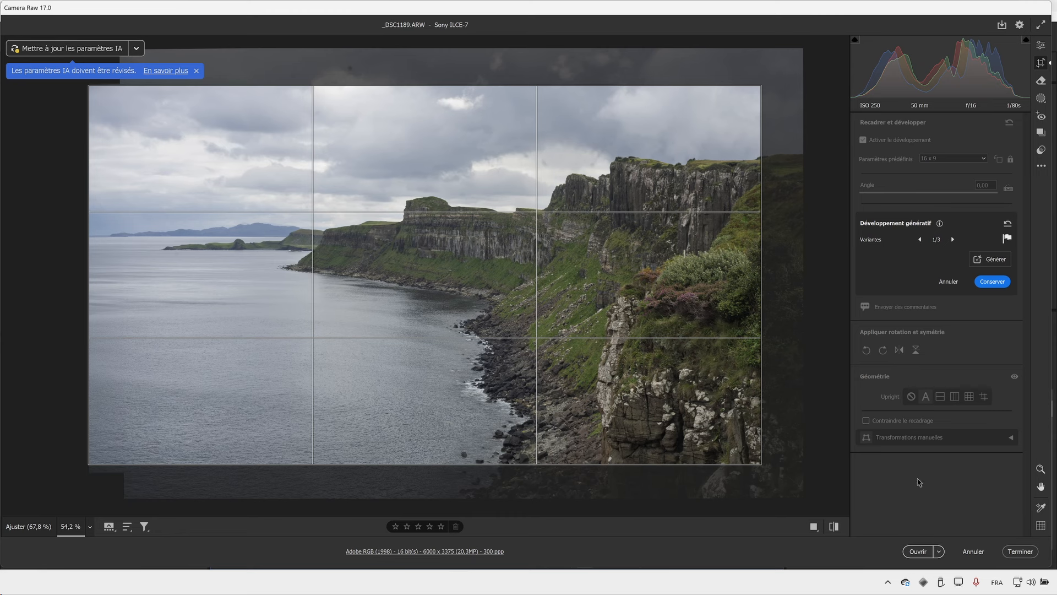
{"action": "left_click", "coordinate": [1041, 46]}
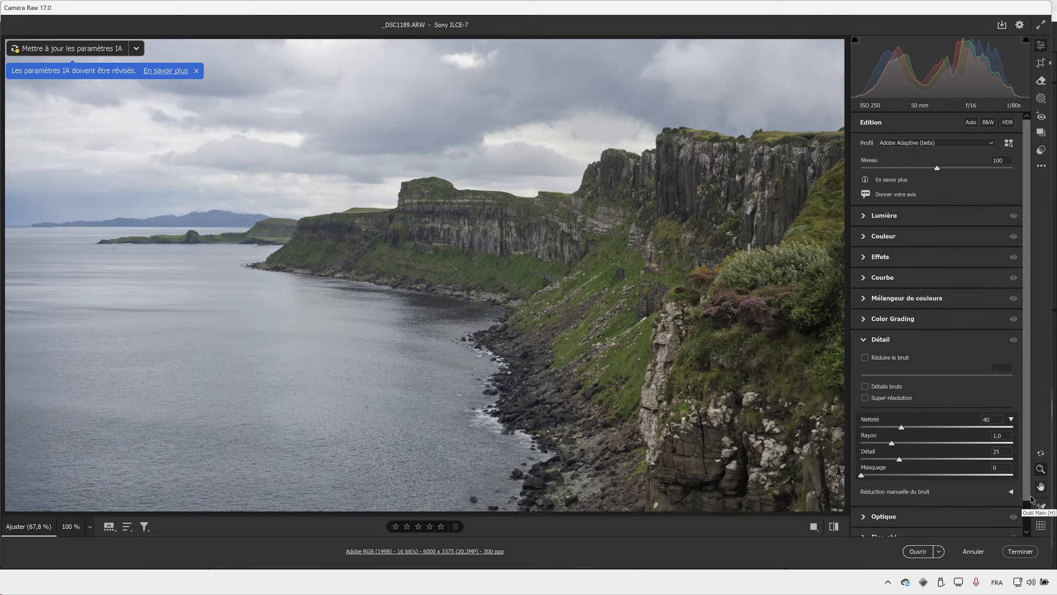
Examine at high magnification how the generated strip joins the original horizon and water texture
{"action": "left_click", "coordinate": [228, 286]}
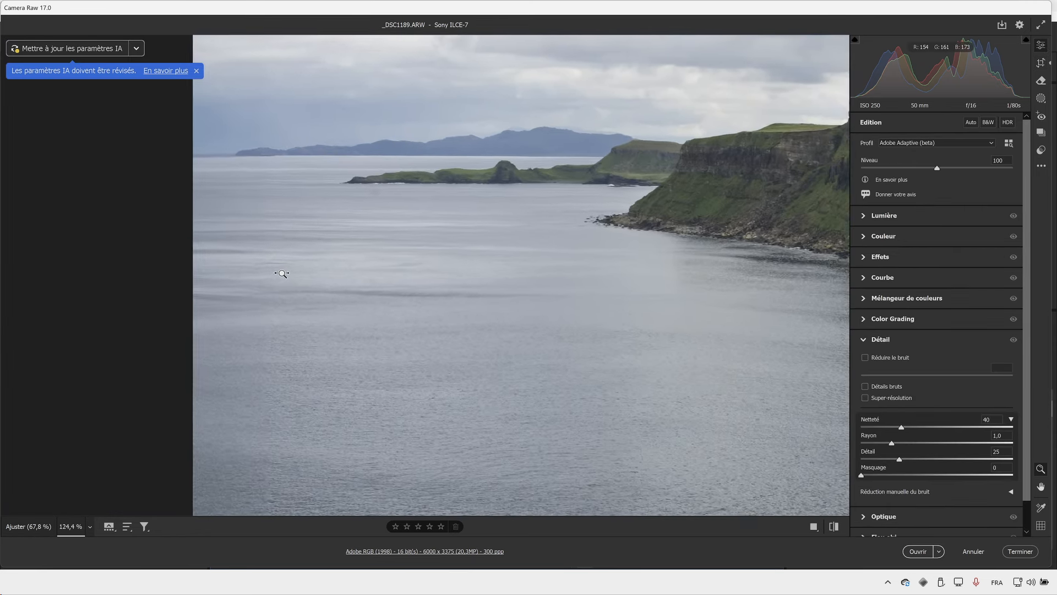
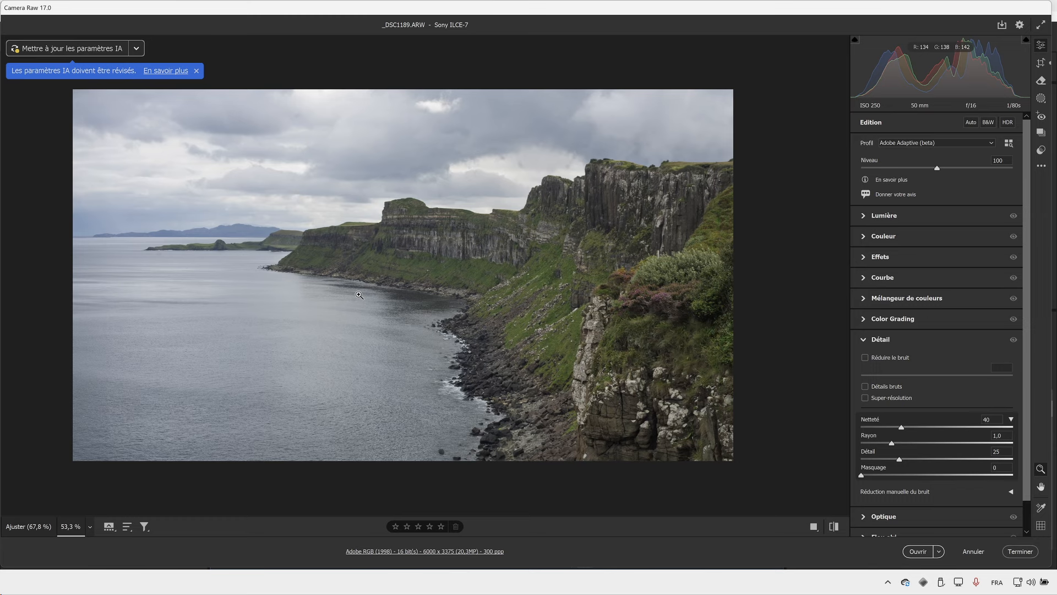
{"action": "left_click_drag", "start_coordinate": [77, 380], "coordinate": [204, 351]}
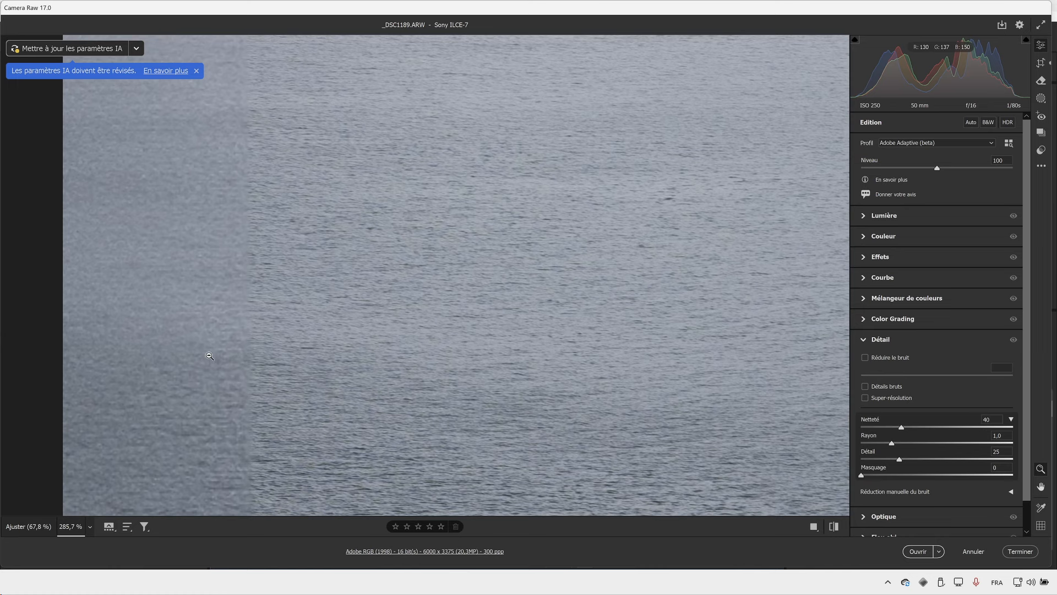
{"action": "scroll", "coordinate": [208, 355], "scroll_direction": "down", "scroll_amount": 7}
{"action": "scroll", "coordinate": [207, 353], "scroll_direction": "up", "scroll_amount": 5}
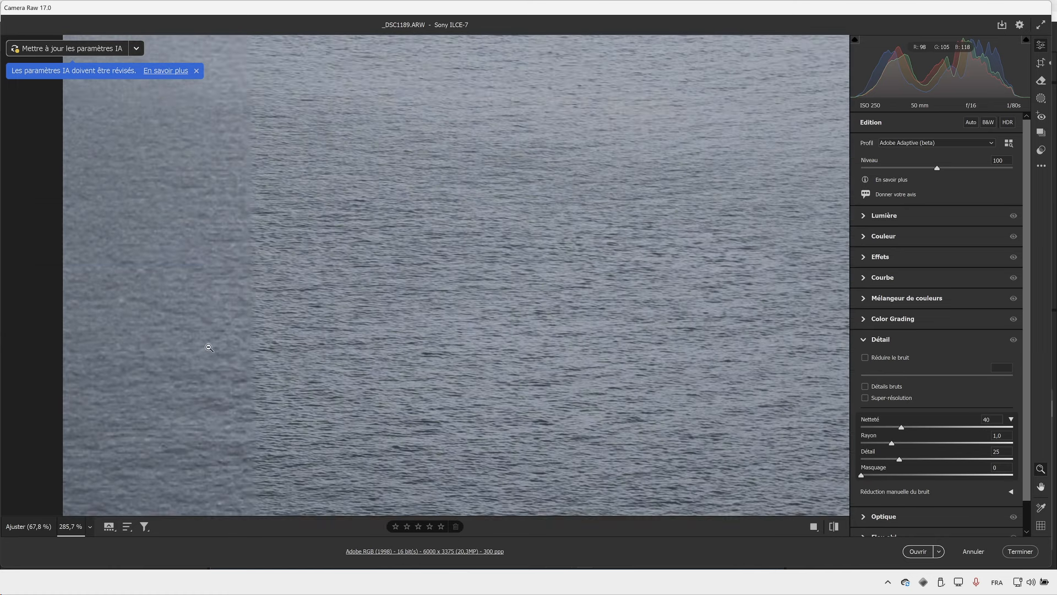
{"action": "left_click_drag", "start_coordinate": [580, 354], "coordinate": [456, 362]}
{"action": "key", "text": "space"}
{"action": "left_click_drag", "start_coordinate": [601, 339], "coordinate": [277, 395]}
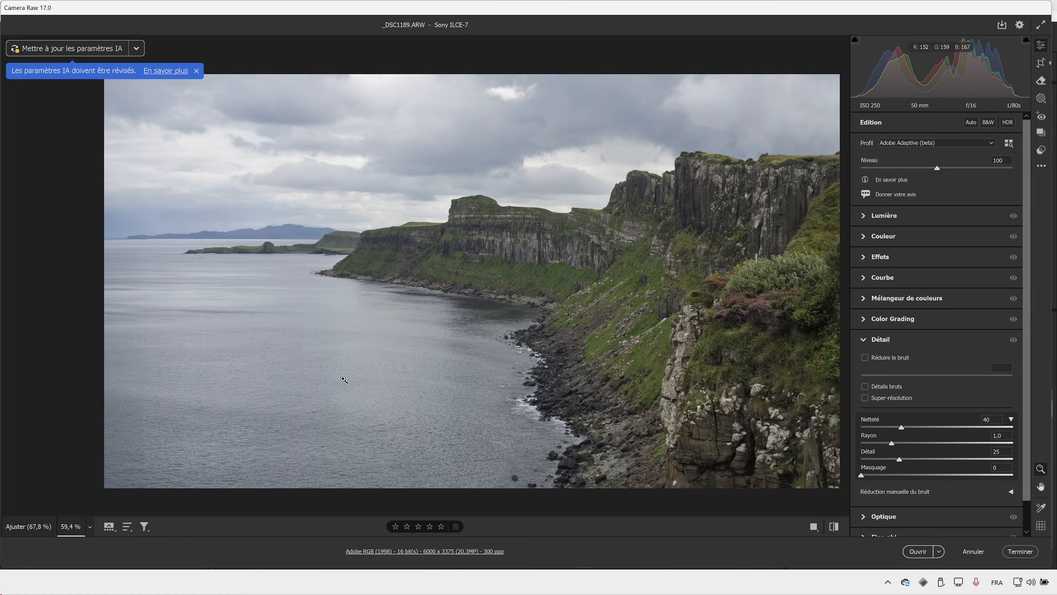
{"action": "left_click_drag", "start_coordinate": [139, 373], "coordinate": [248, 348]}
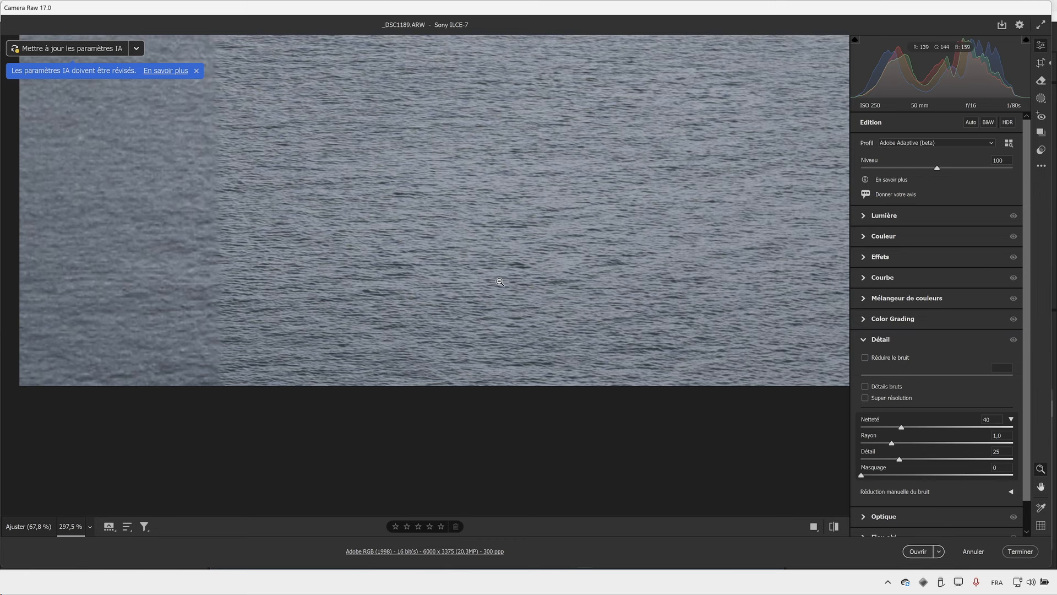
{"action": "scroll", "coordinate": [500, 283], "scroll_direction": "up", "scroll_amount": 5}
{"action": "left_click_drag", "start_coordinate": [516, 301], "coordinate": [220, 385]}
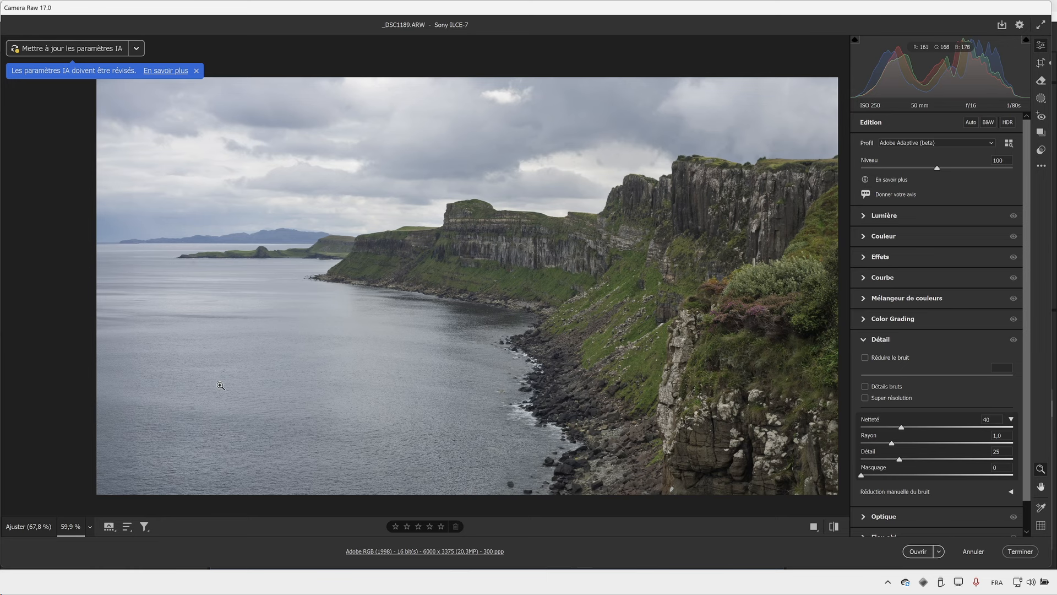
Check the generated sea near the photo's lower corner at moderate magnification and review its blend with the whole coastline
{"action": "scroll", "coordinate": [187, 364], "scroll_direction": "down", "scroll_amount": 3}
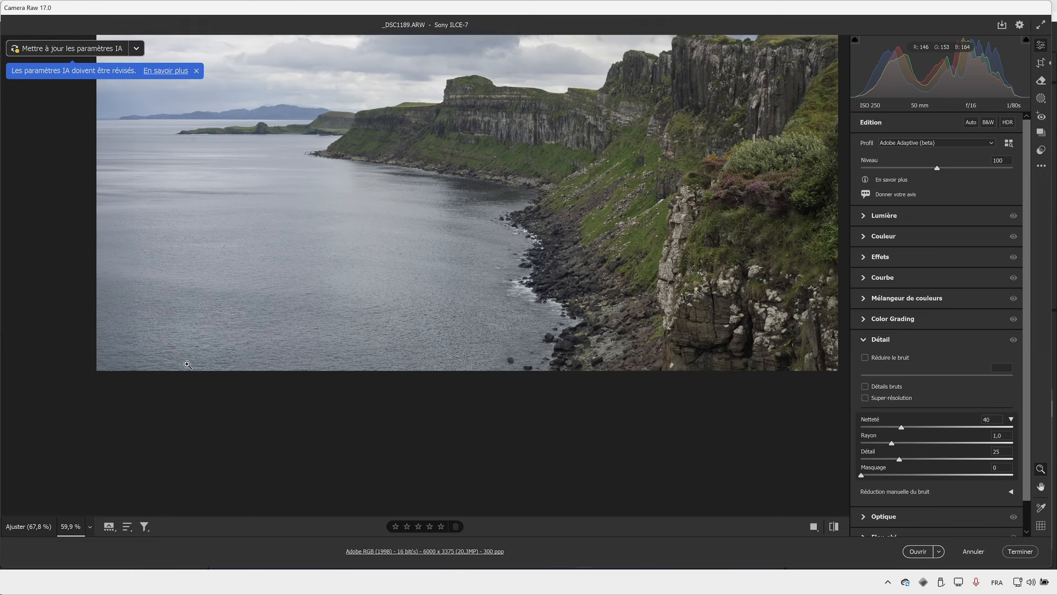
{"action": "scroll", "coordinate": [144, 275], "scroll_direction": "up", "scroll_amount": 3}
{"action": "left_click_drag", "start_coordinate": [108, 416], "coordinate": [191, 369]}
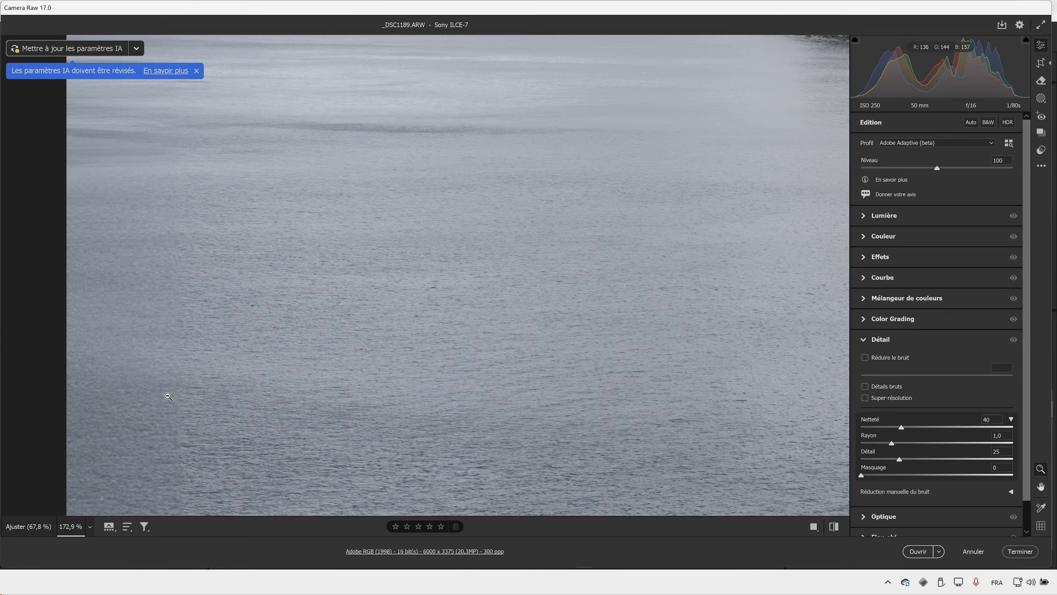
{"action": "scroll", "coordinate": [168, 396], "scroll_direction": "down", "scroll_amount": 3}
{"action": "left_click_drag", "start_coordinate": [650, 239], "coordinate": [286, 401]}
{"action": "key", "text": "space"}
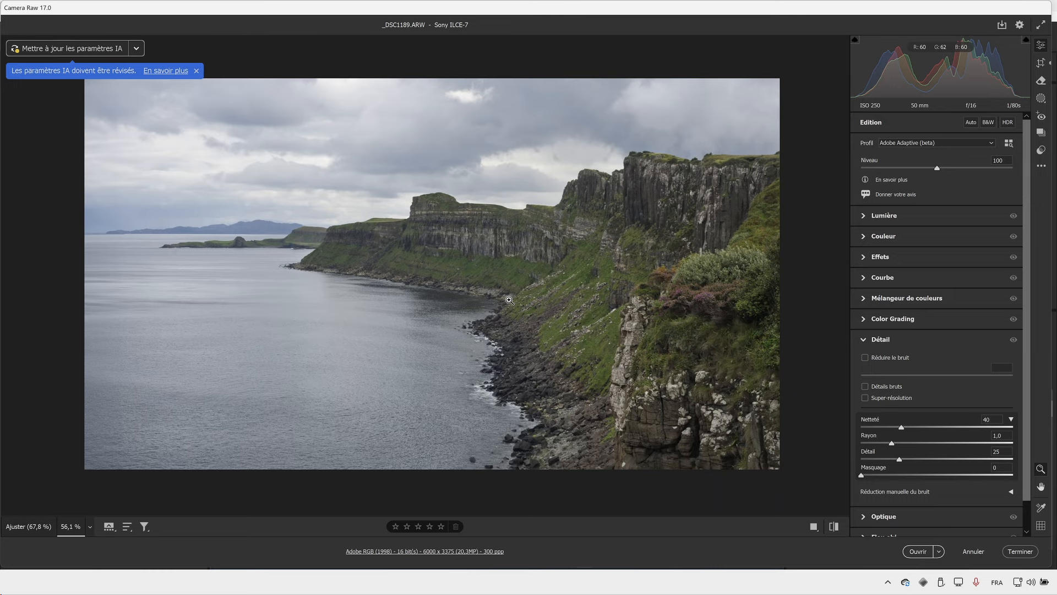
{"action": "left_click_drag", "start_coordinate": [550, 320], "coordinate": [582, 288]}
{"action": "key", "text": "space"}
{"action": "left_click_drag", "start_coordinate": [581, 288], "coordinate": [417, 331]}
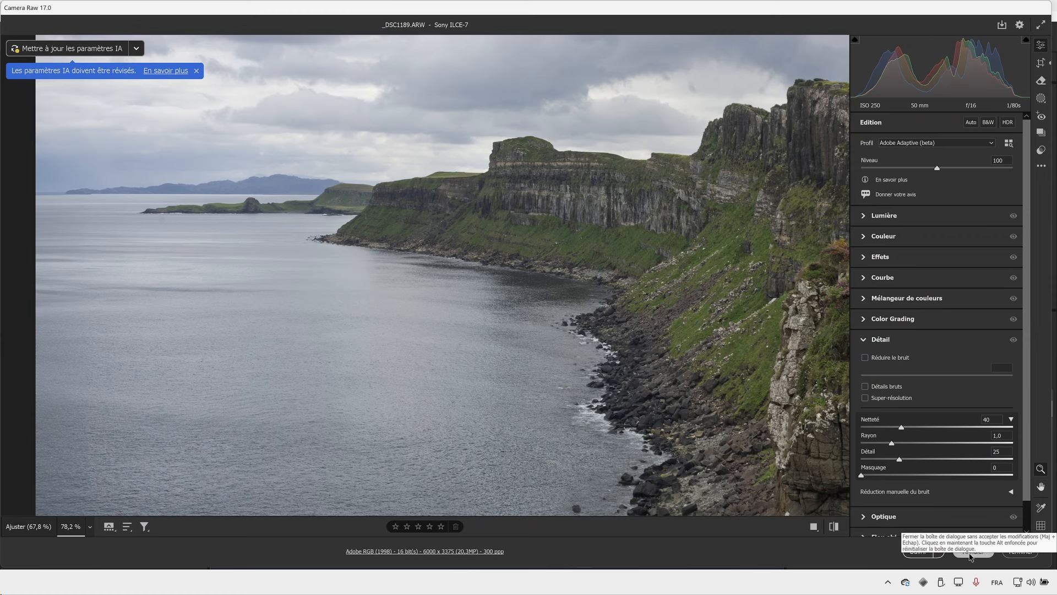
Accept the edits to the cliff photo and browse the SOURCE folder in Bridge down to the brick church photo
{"action": "left_click", "coordinate": [1020, 552]}
{"action": "scroll", "coordinate": [516, 402], "scroll_direction": "down", "scroll_amount": 8}
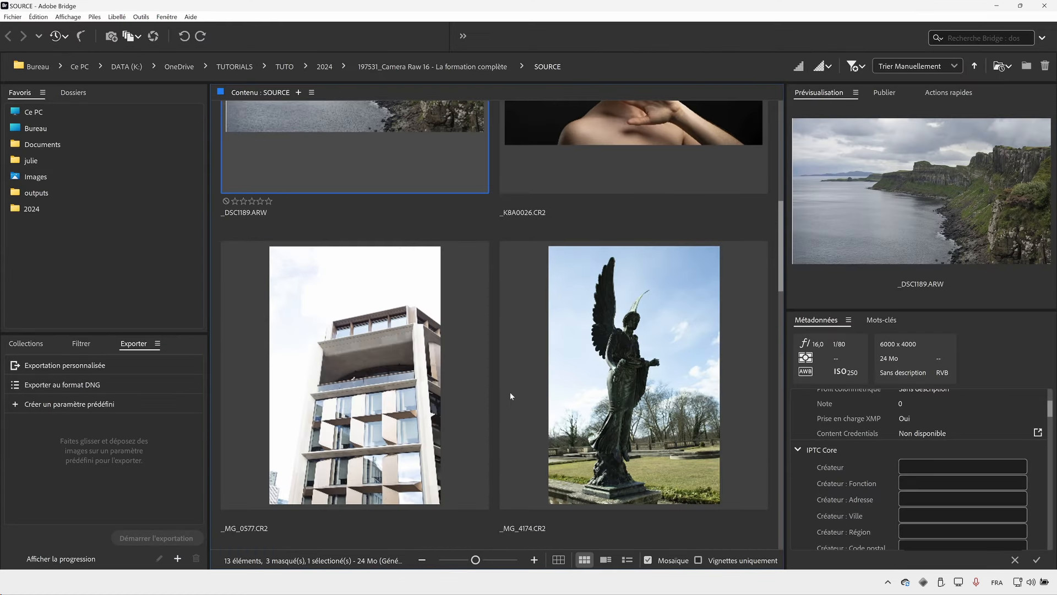
{"action": "scroll", "coordinate": [439, 379], "scroll_direction": "down", "scroll_amount": 1}
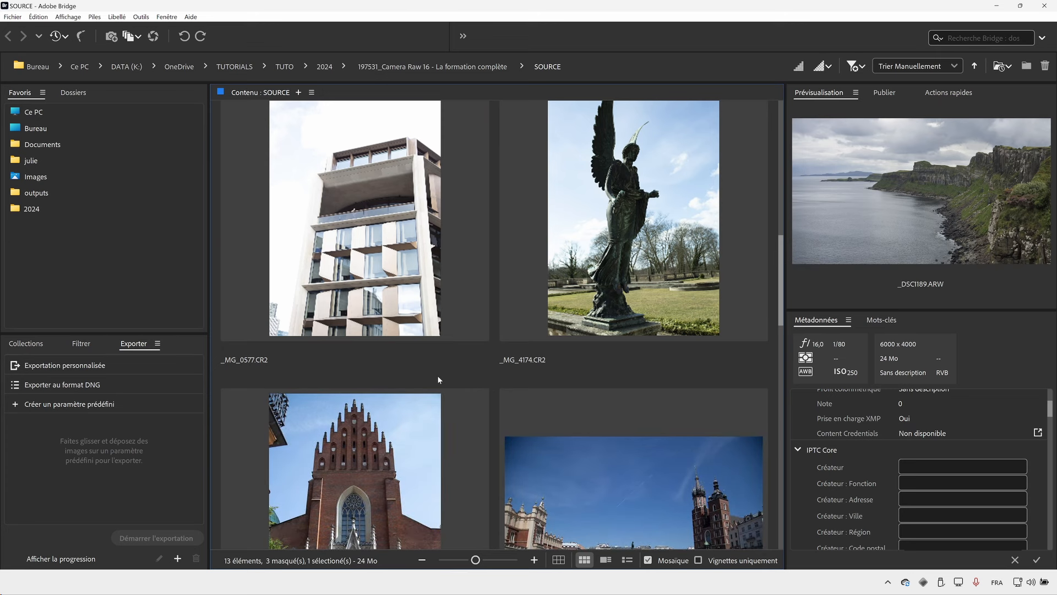
{"action": "scroll", "coordinate": [244, 384], "scroll_direction": "down", "scroll_amount": 3}
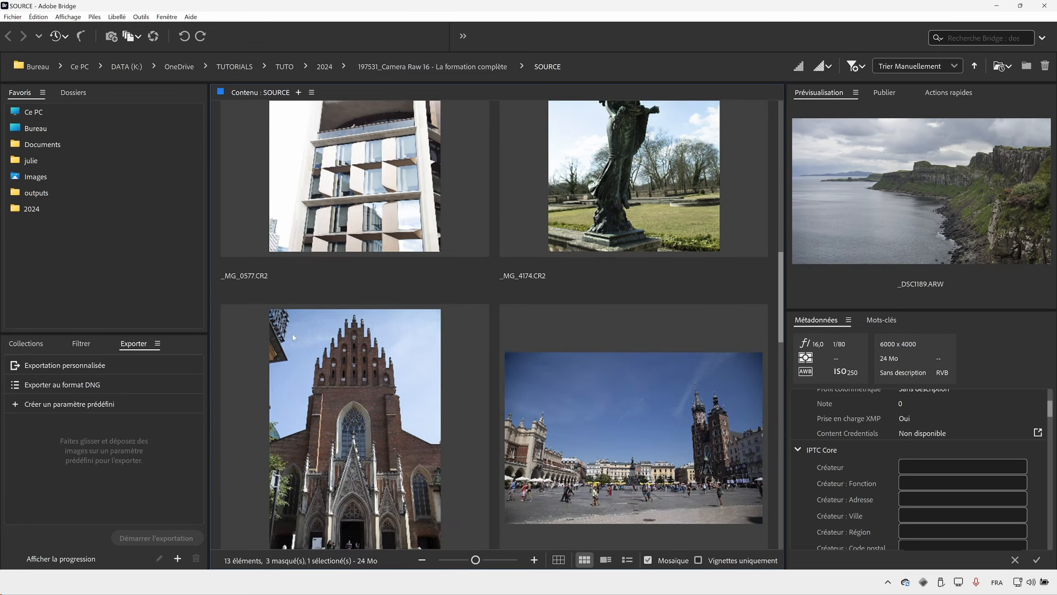